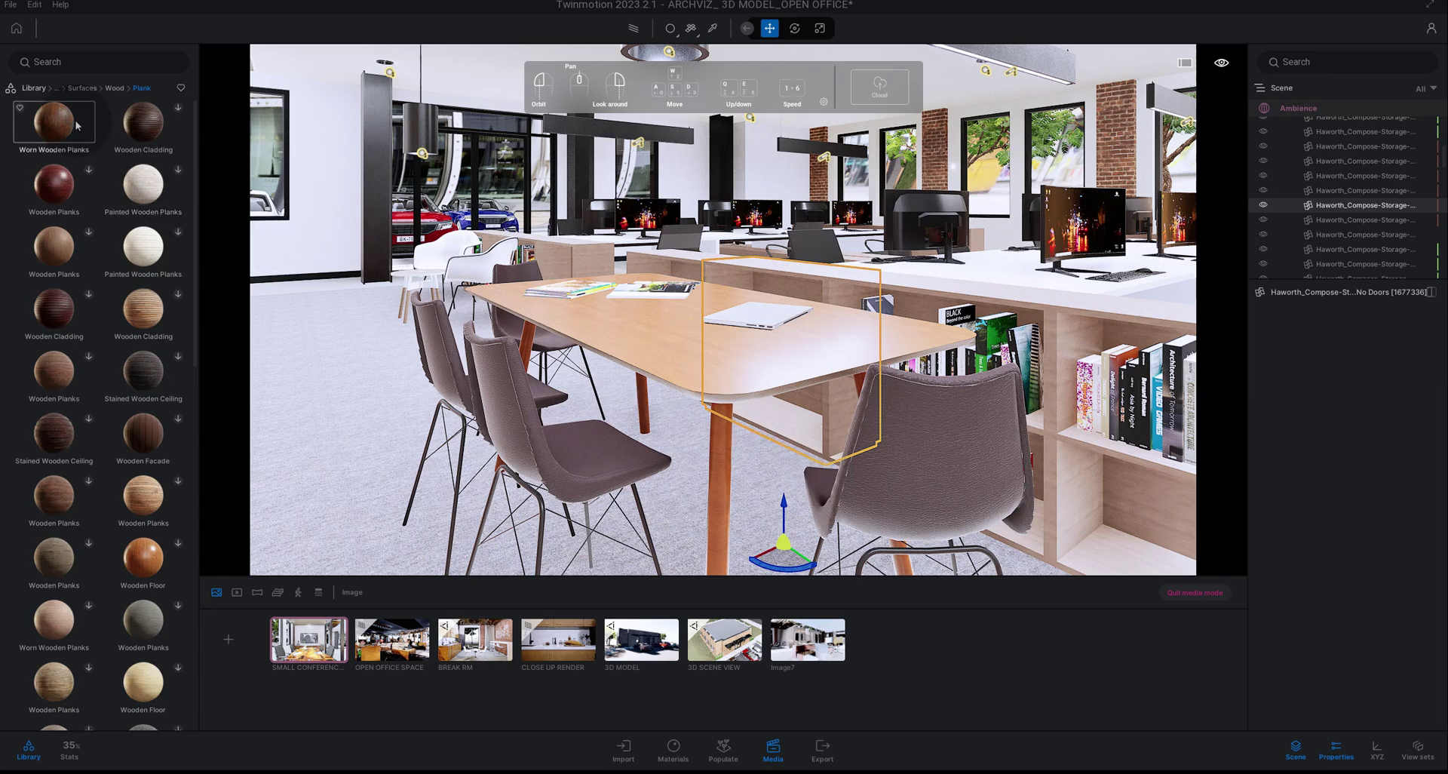
# Step: Return the library from Materials > Wood > Plank to its root categories
pyautogui.click(35, 89)
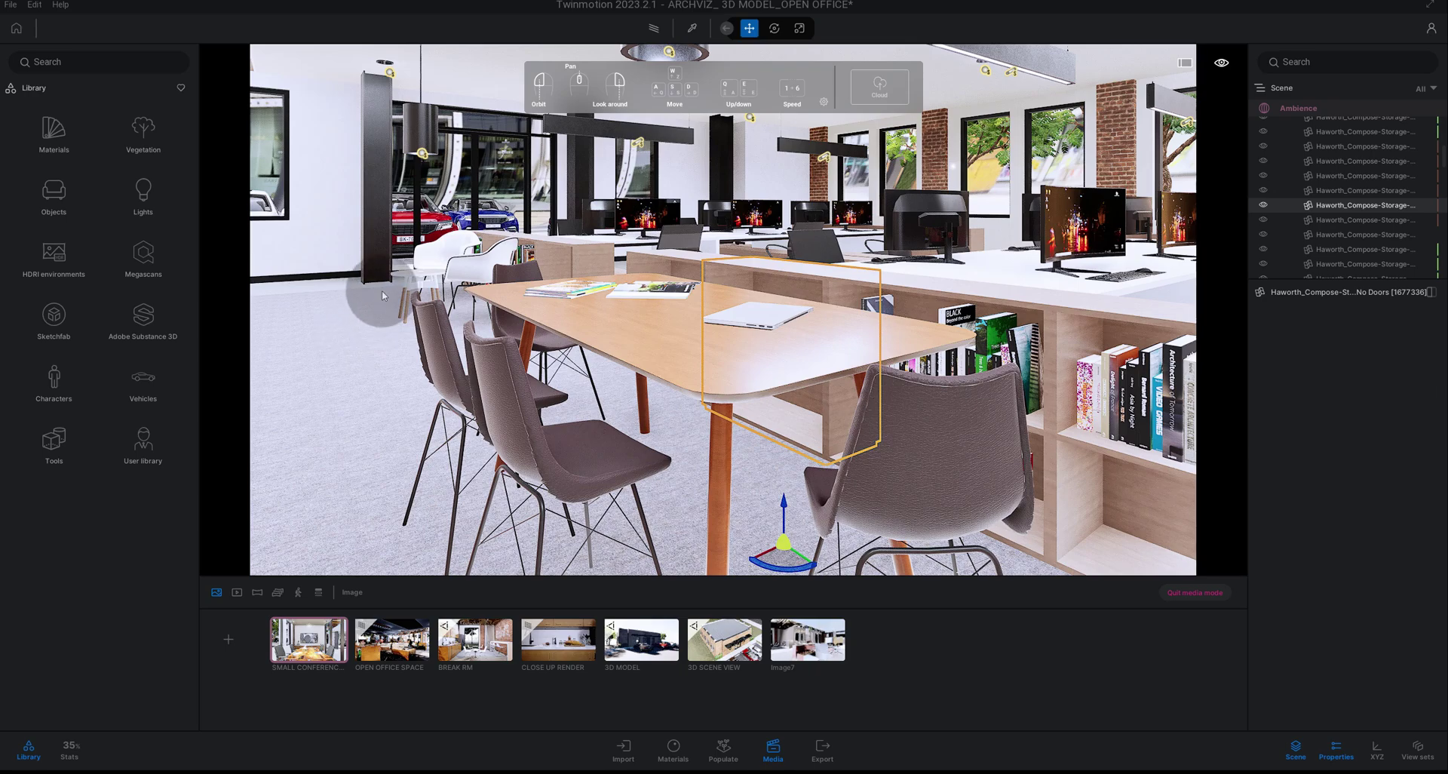
# Step: Browse to Objects > Home > Living room > Electronic appliances, after a brief look at Office
pyautogui.click(60, 205)
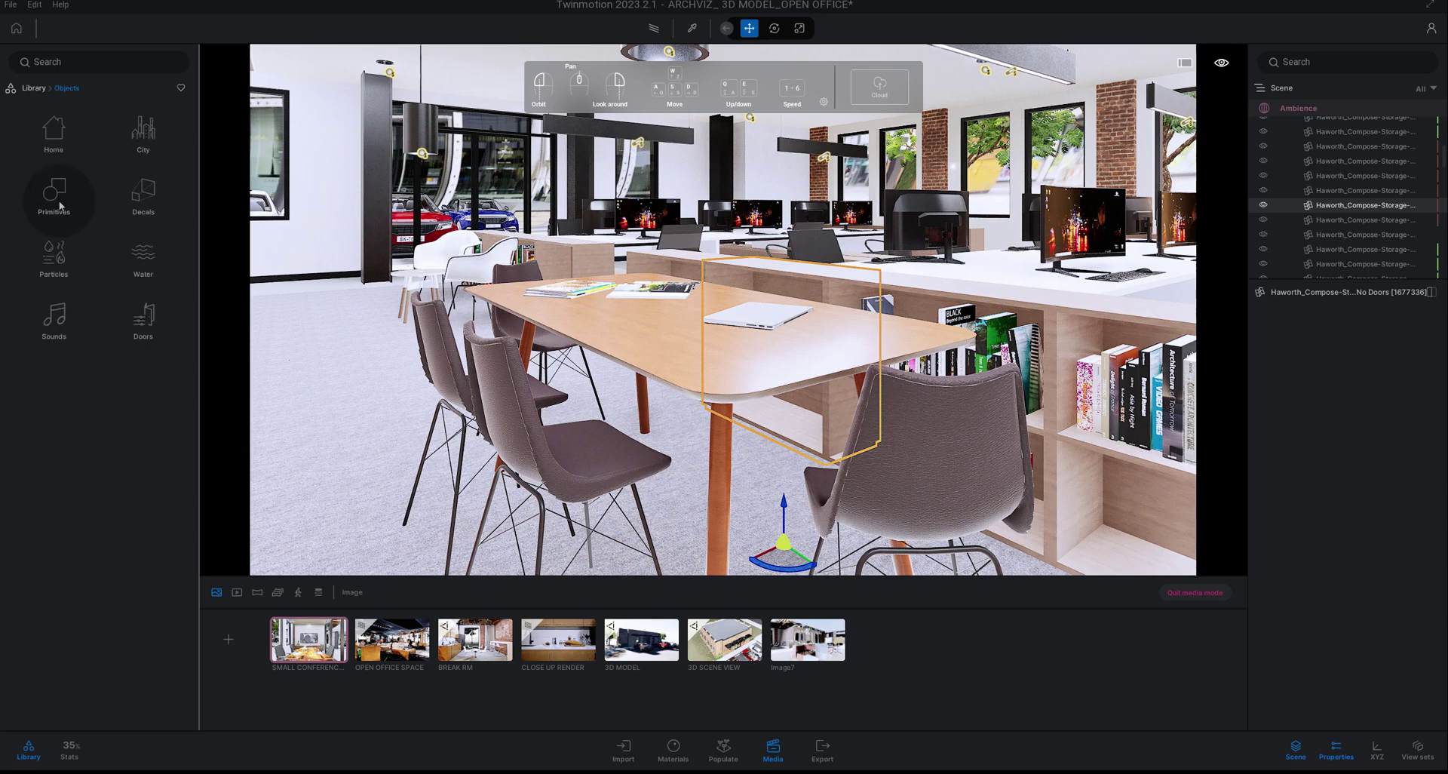
pyautogui.click(74, 142)
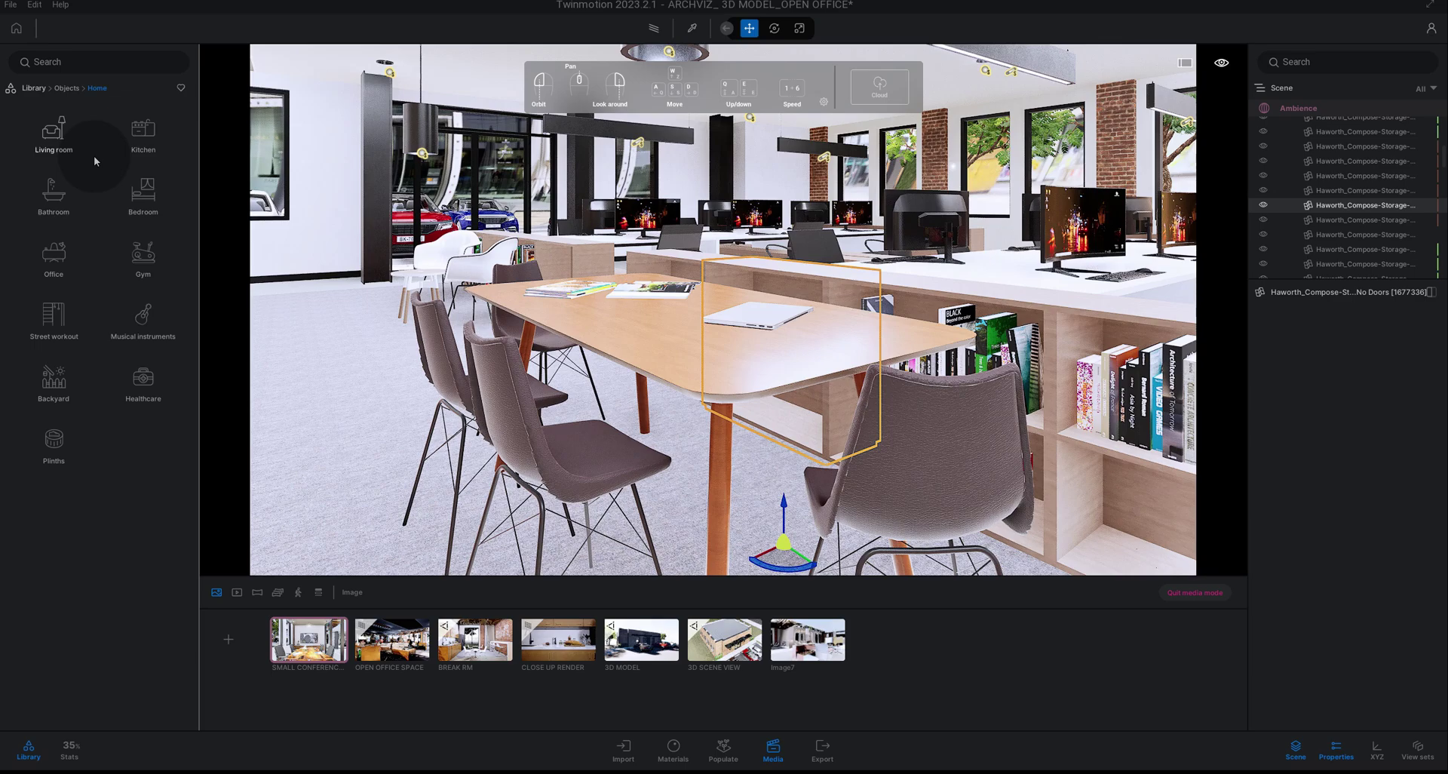
pyautogui.click(63, 258)
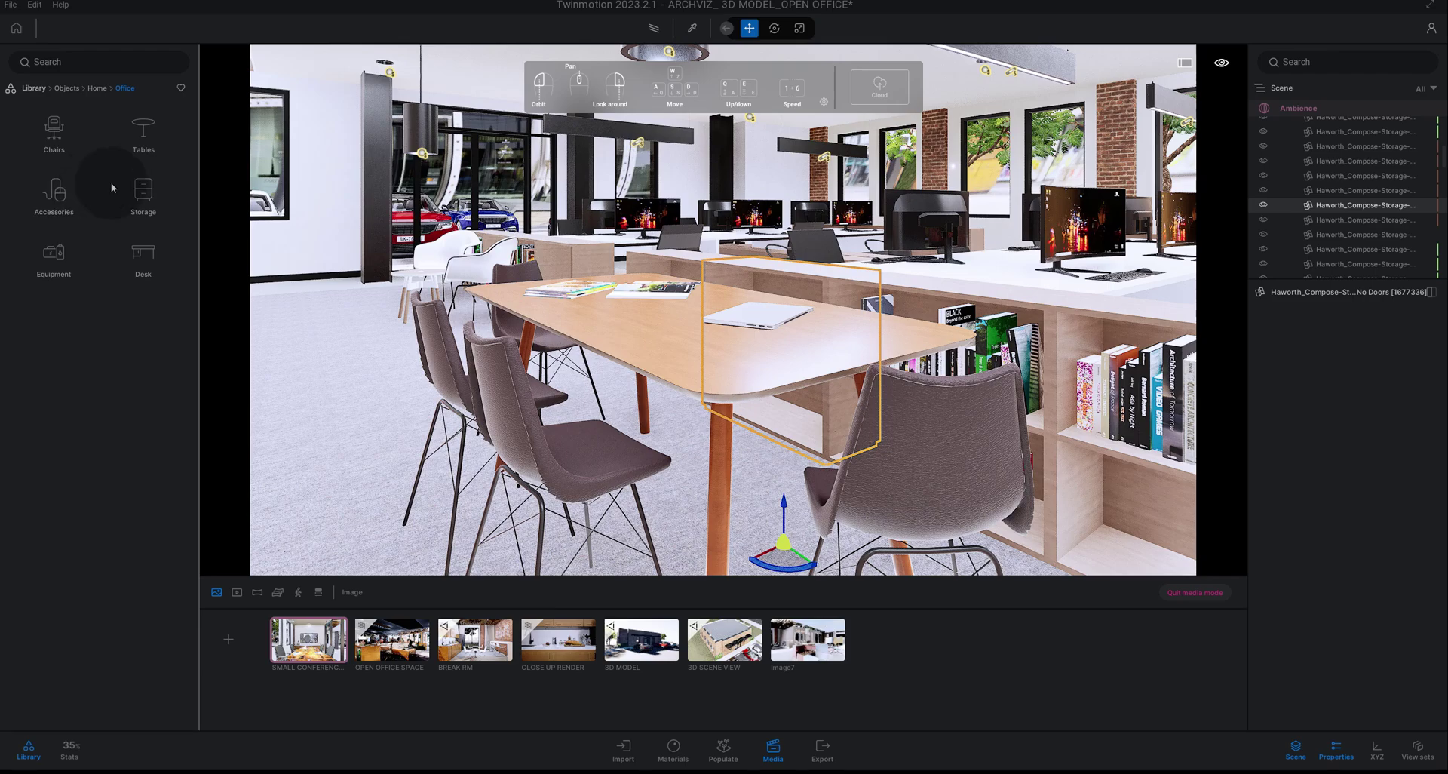
pyautogui.click(95, 90)
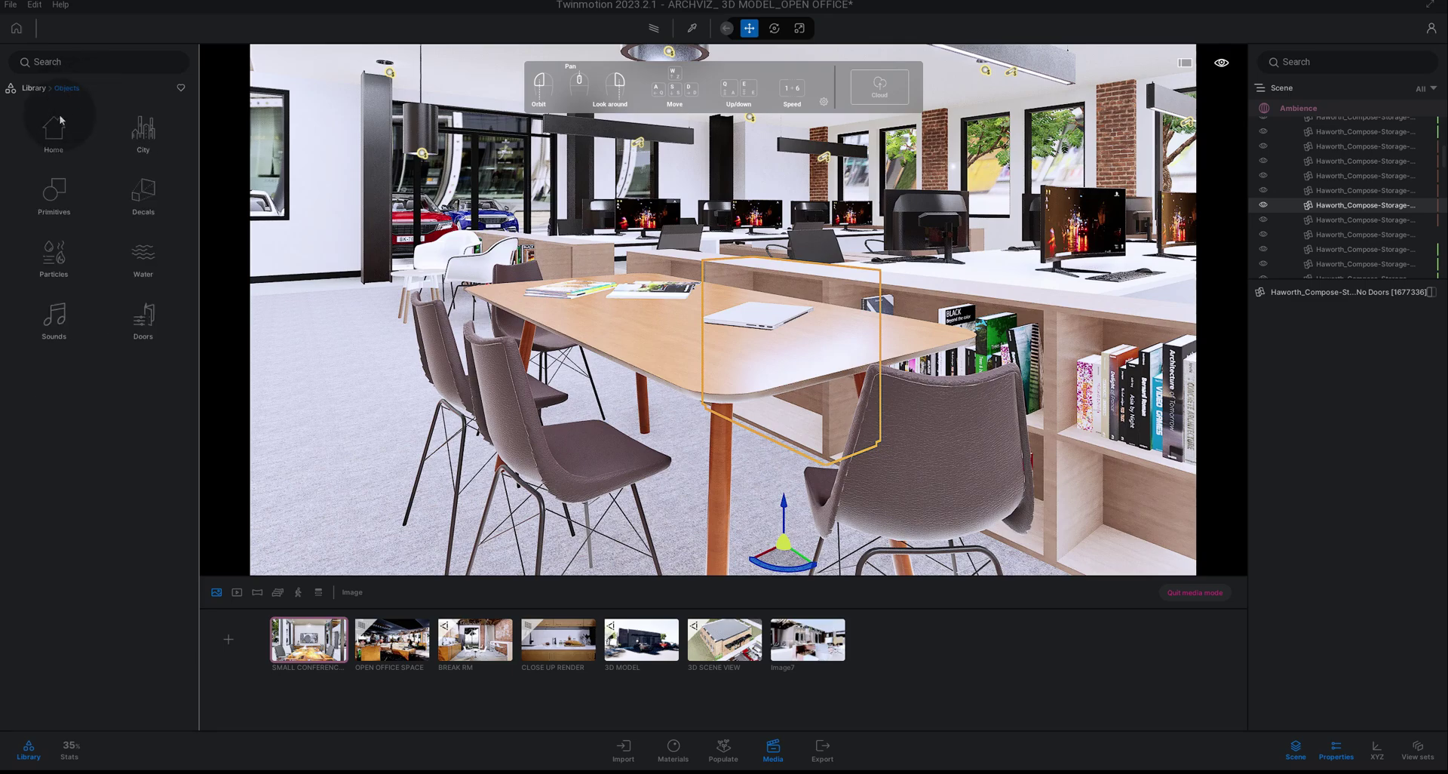
pyautogui.click(63, 153)
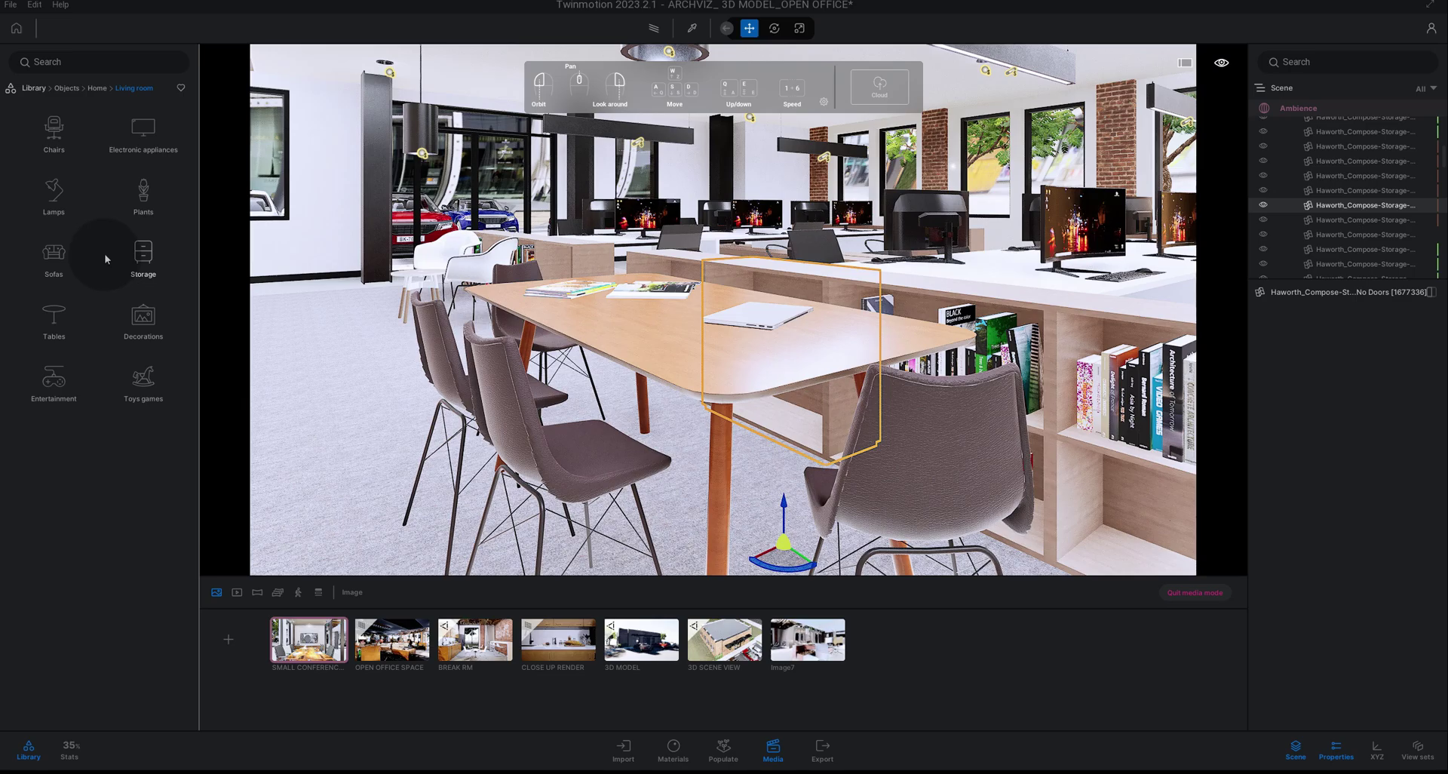
pyautogui.click(137, 156)
pyautogui.scroll(-1, 140, 286)
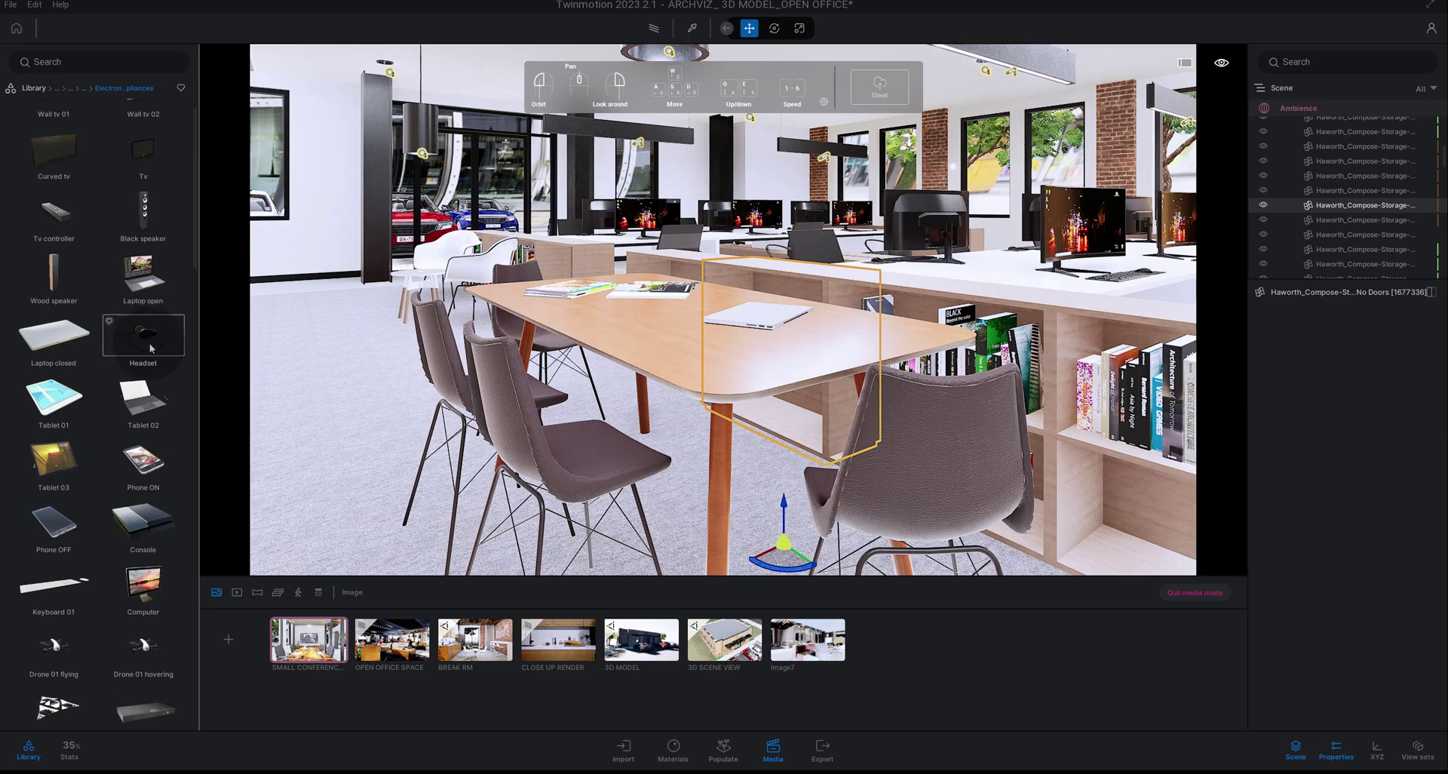
# Step: Place the Headset on the conference table beside the laptop and rotate it slightly
pyautogui.moveTo(148, 349)
pyautogui.mouseDown()
pyautogui.moveTo(660, 324)
pyautogui.moveTo(632, 360)
pyautogui.mouseUp()
pyautogui.scroll(5, 632, 360)
pyautogui.scroll(5, 521, 371)
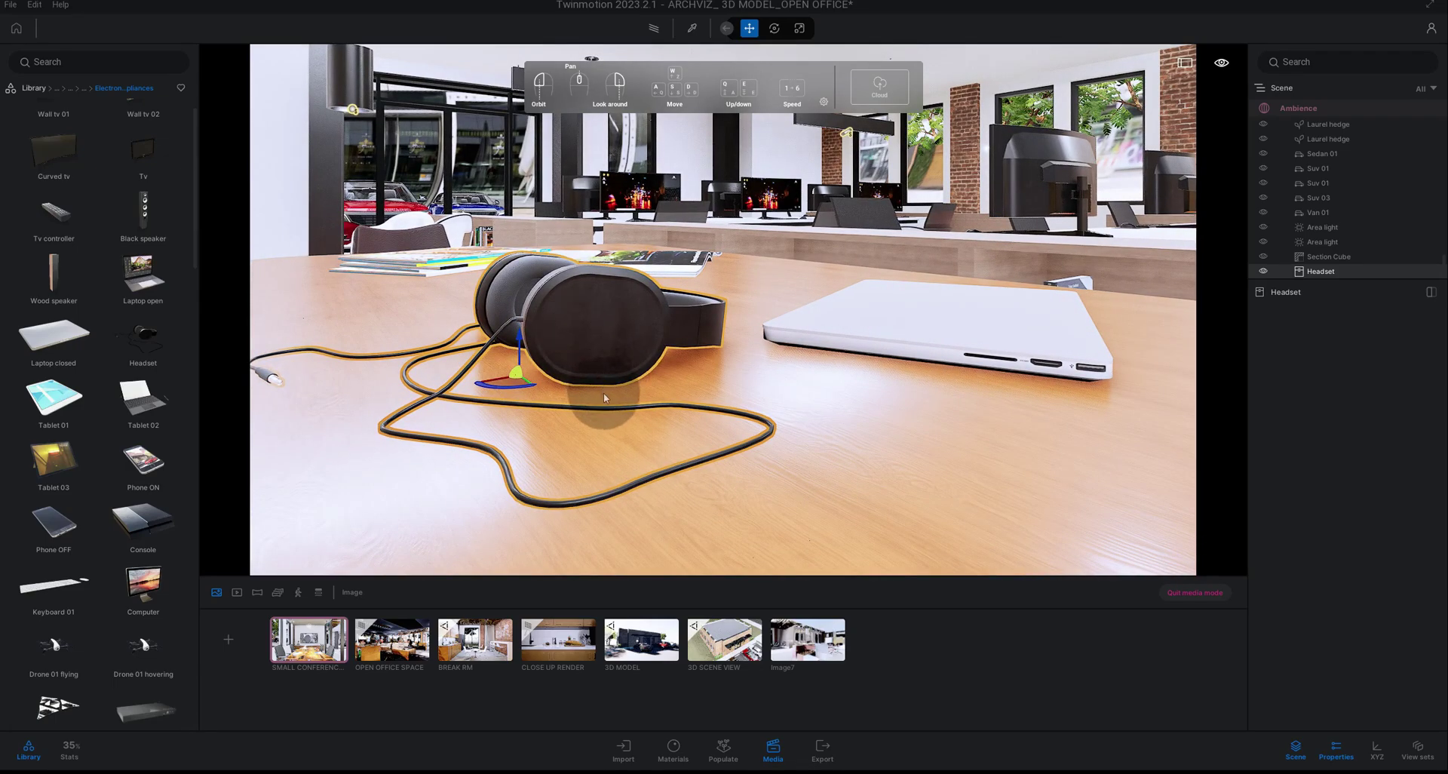
pyautogui.moveTo(509, 395); pyautogui.dragTo(502, 414)
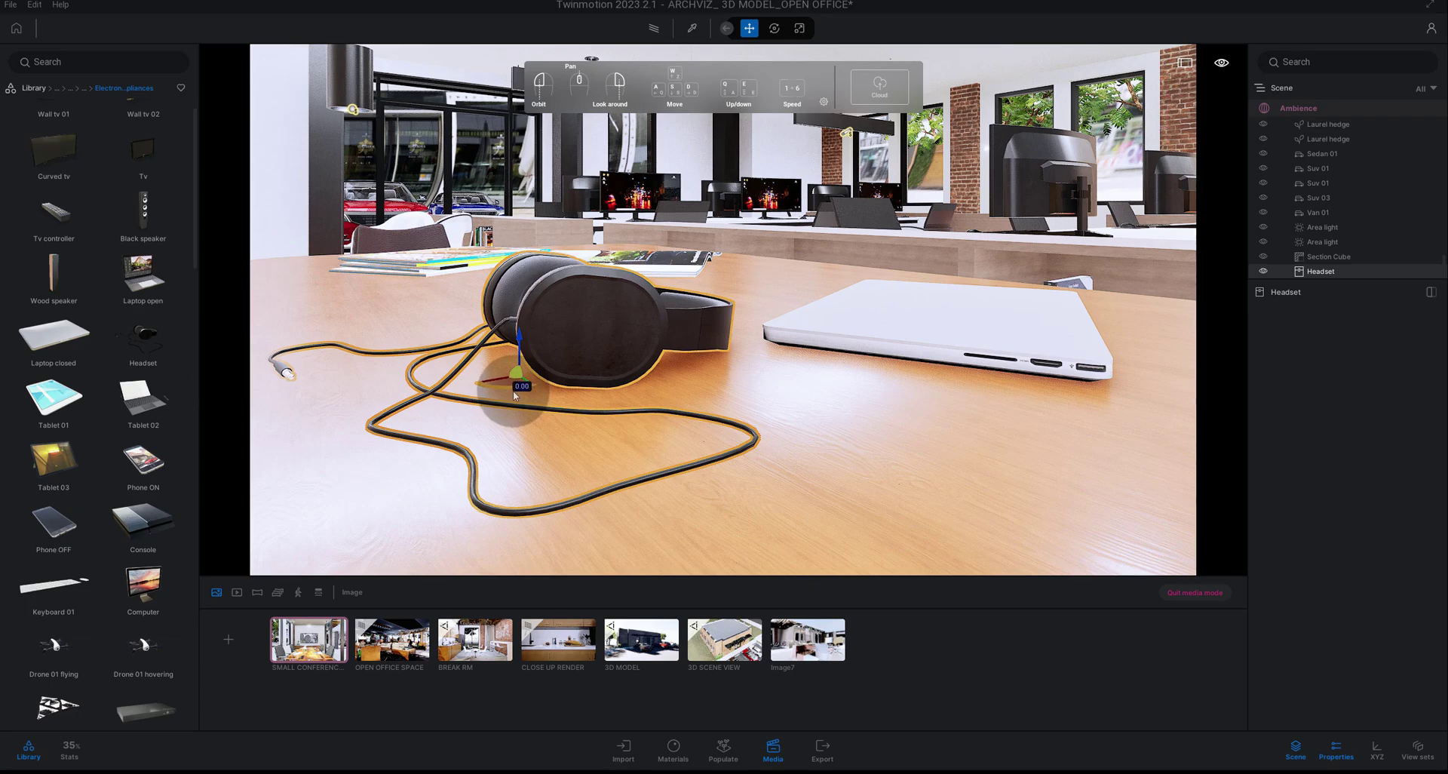
# Step: Orbit toward the bookshelves and scroll the appliances library down to the laptops
pyautogui.scroll(-3, 528, 434)
pyautogui.scroll(-3, 528, 435)
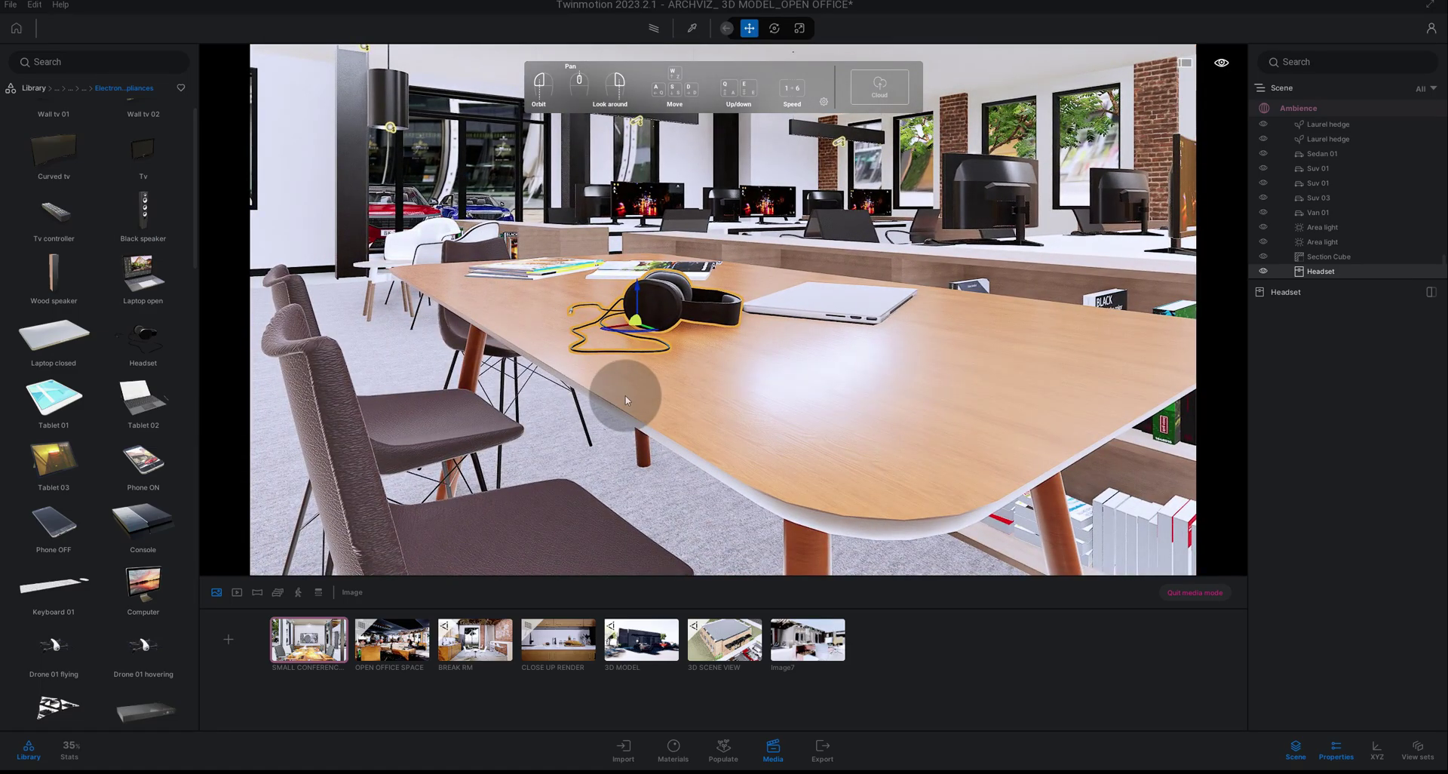
pyautogui.moveTo(625, 400)
pyautogui.mouseDown()
pyautogui.moveTo(649, 414)
pyautogui.moveTo(601, 420)
pyautogui.mouseUp()
pyautogui.scroll(-2, 143, 468)
pyautogui.scroll(-2, 152, 496)
pyautogui.scroll(-2, 151, 497)
pyautogui.scroll(-1, 151, 494)
pyautogui.scroll(-1, 152, 492)
pyautogui.scroll(-2, 152, 490)
pyautogui.scroll(-2, 151, 494)
pyautogui.scroll(-2, 152, 493)
pyautogui.scroll(-2, 151, 493)
pyautogui.scroll(-2, 150, 492)
pyautogui.scroll(-1, 150, 491)
pyautogui.scroll(-2, 150, 491)
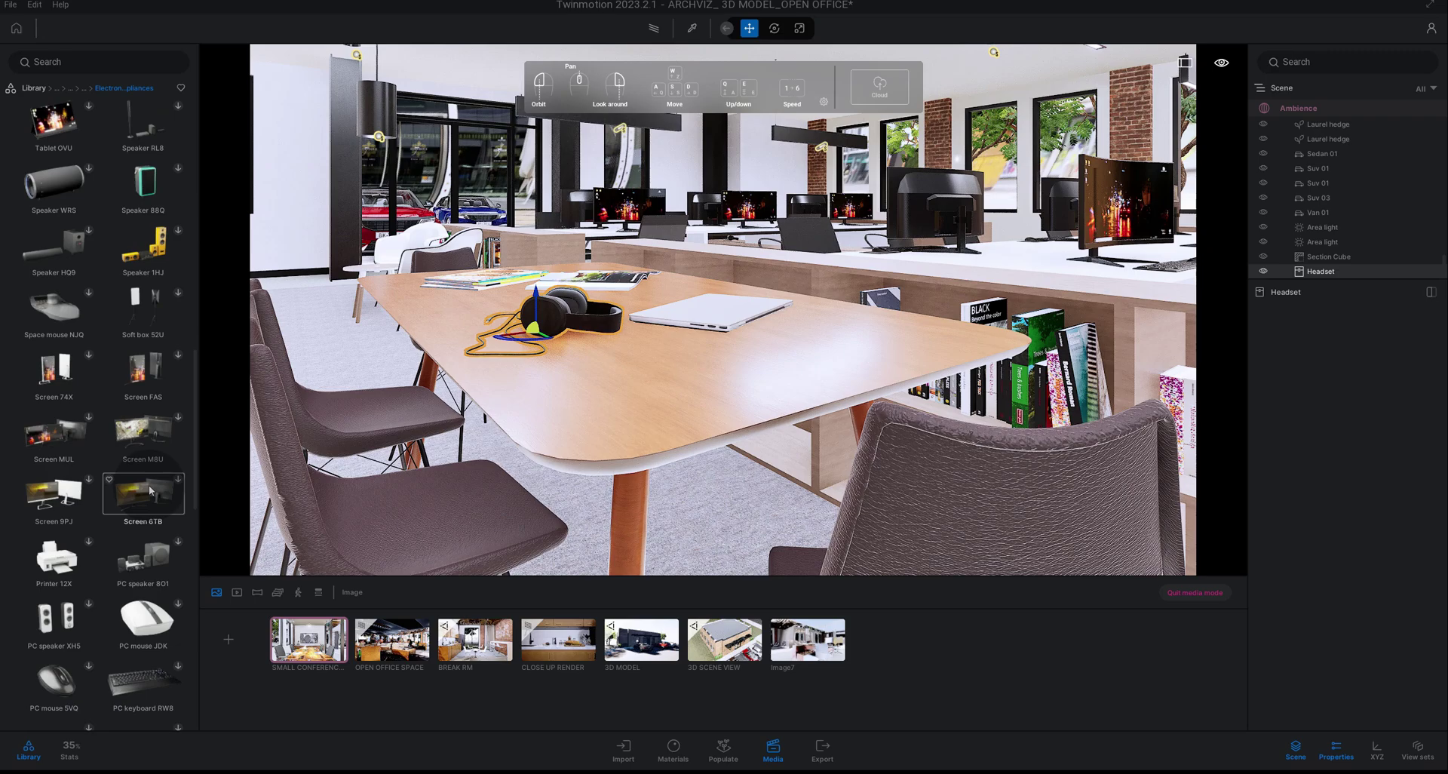
pyautogui.scroll(-2, 150, 491)
pyautogui.scroll(-1, 150, 490)
pyautogui.scroll(-2, 150, 489)
pyautogui.scroll(-1, 148, 488)
pyautogui.scroll(-1, 149, 488)
pyautogui.scroll(-1, 149, 487)
pyautogui.scroll(-2, 149, 486)
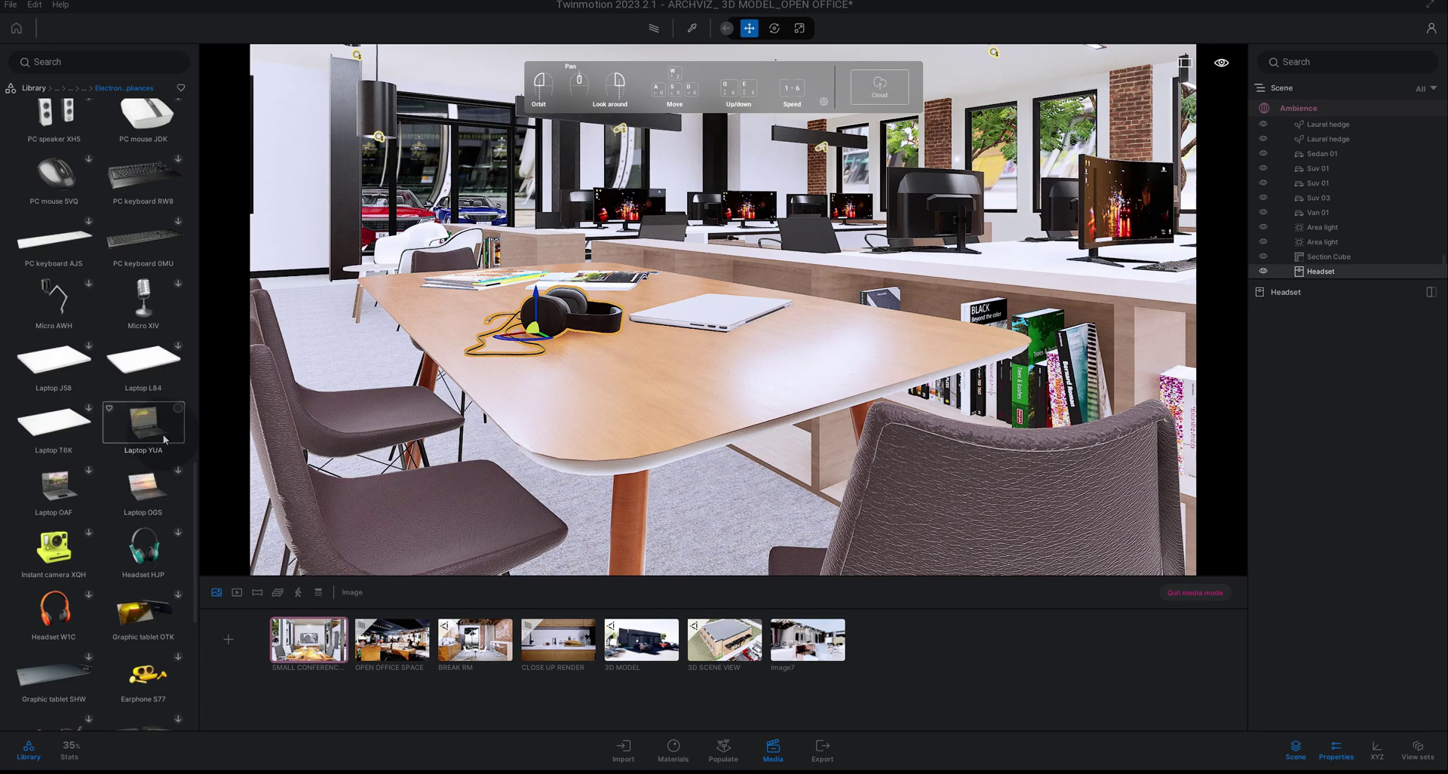
# Step: Place Laptop YUA near the table's end, focus on it, and orbit to check
pyautogui.moveTo(164, 439)
pyautogui.mouseDown()
pyautogui.moveTo(695, 416)
pyautogui.moveTo(688, 436)
pyautogui.mouseUp()
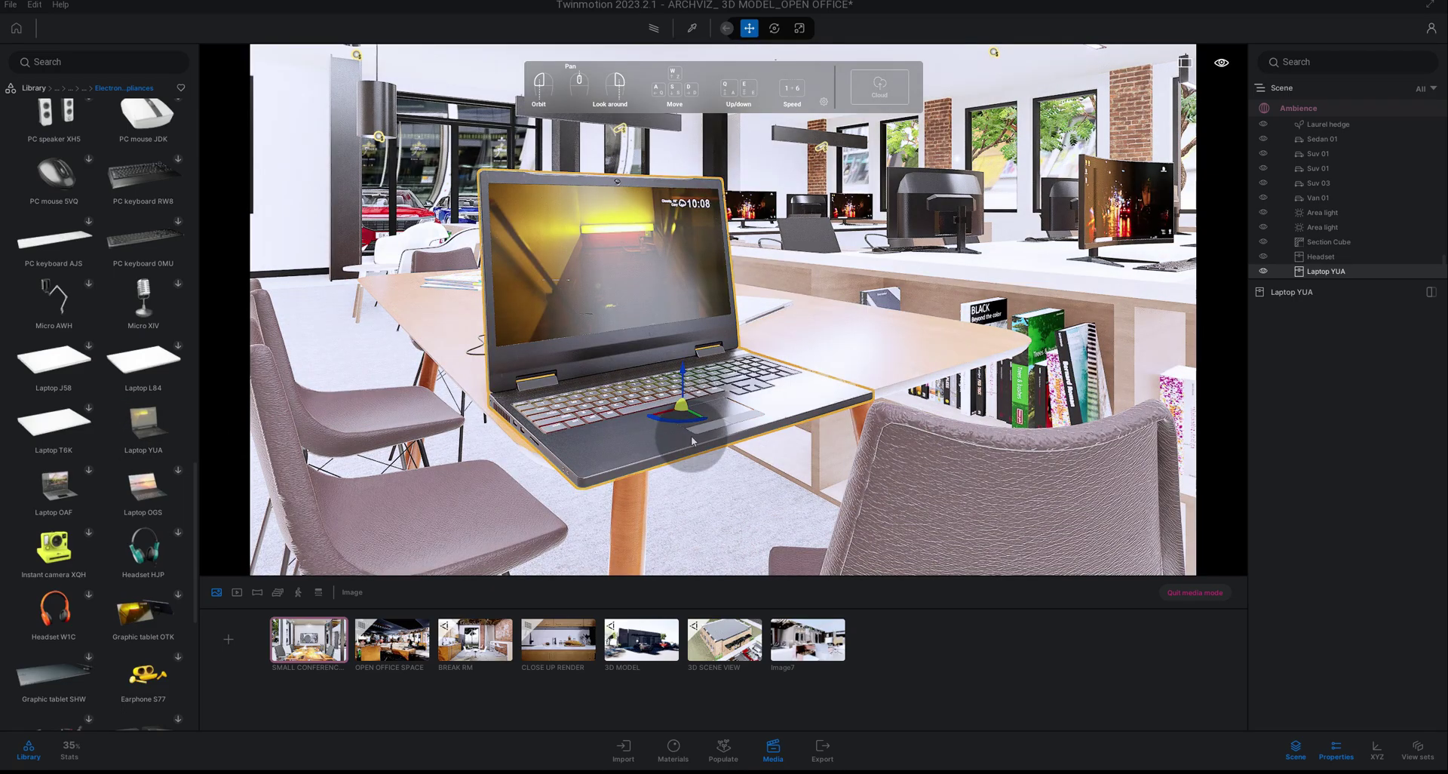
pyautogui.press('f')
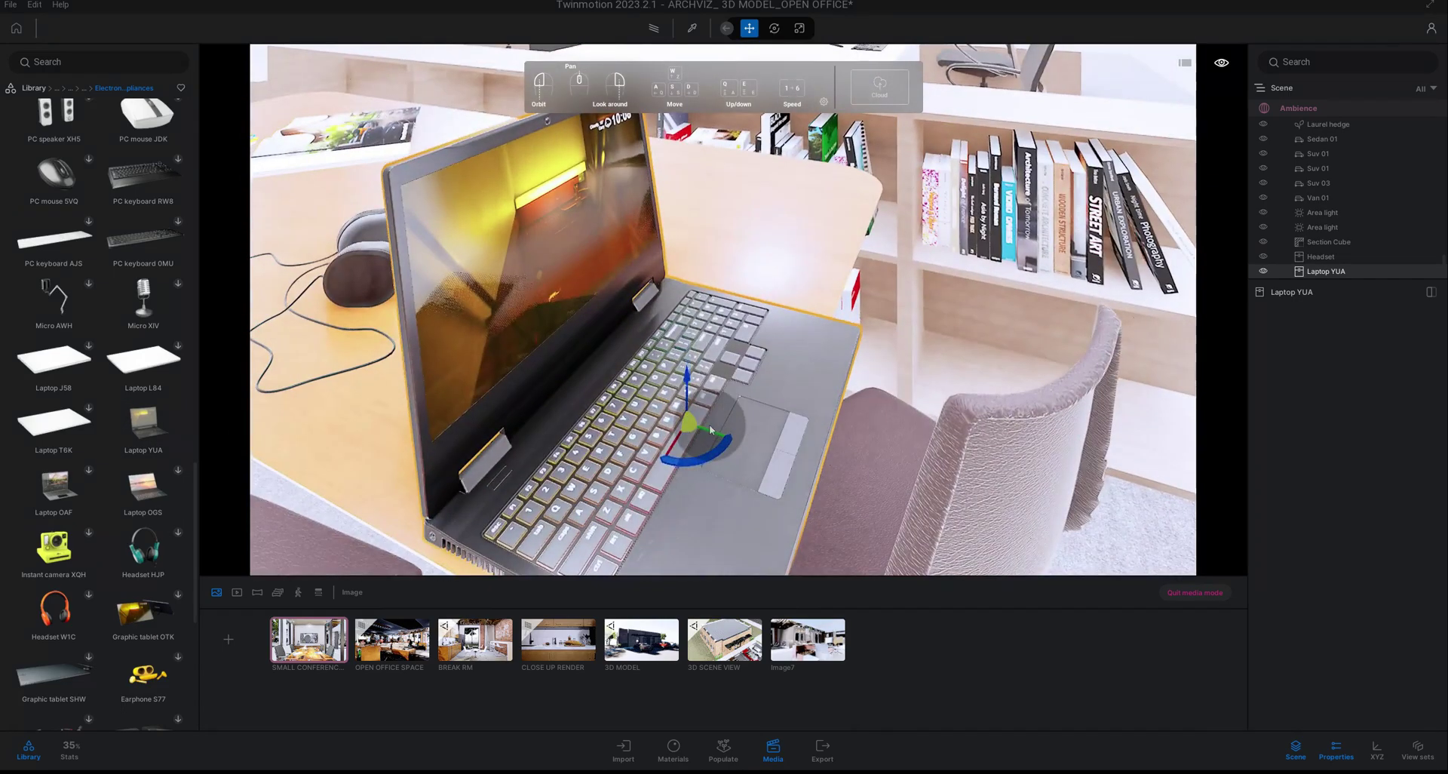
pyautogui.scroll(-3, 708, 433)
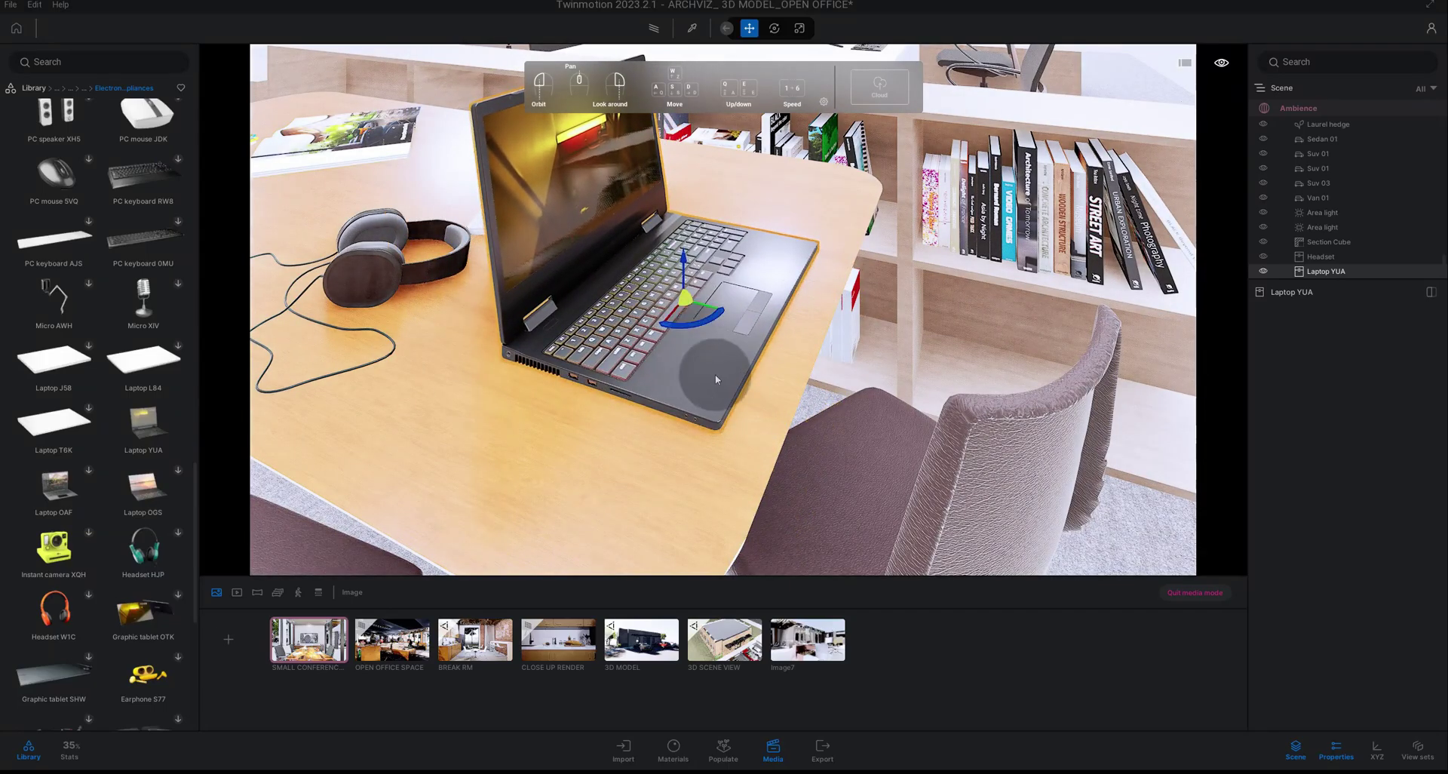
pyautogui.moveTo(708, 378)
pyautogui.mouseDown()
pyautogui.moveTo(854, 348)
pyautogui.moveTo(785, 340)
pyautogui.mouseUp()
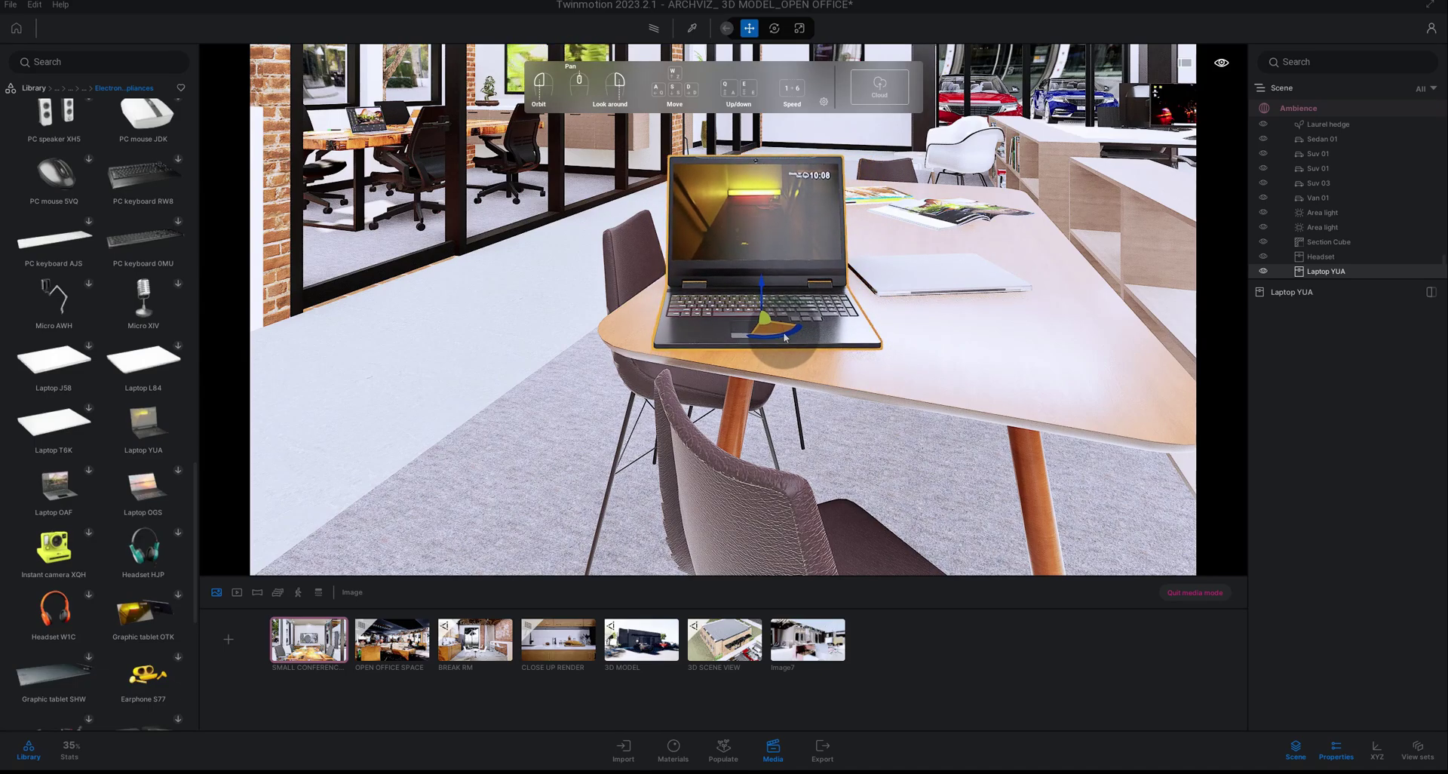
pyautogui.scroll(3, 784, 339)
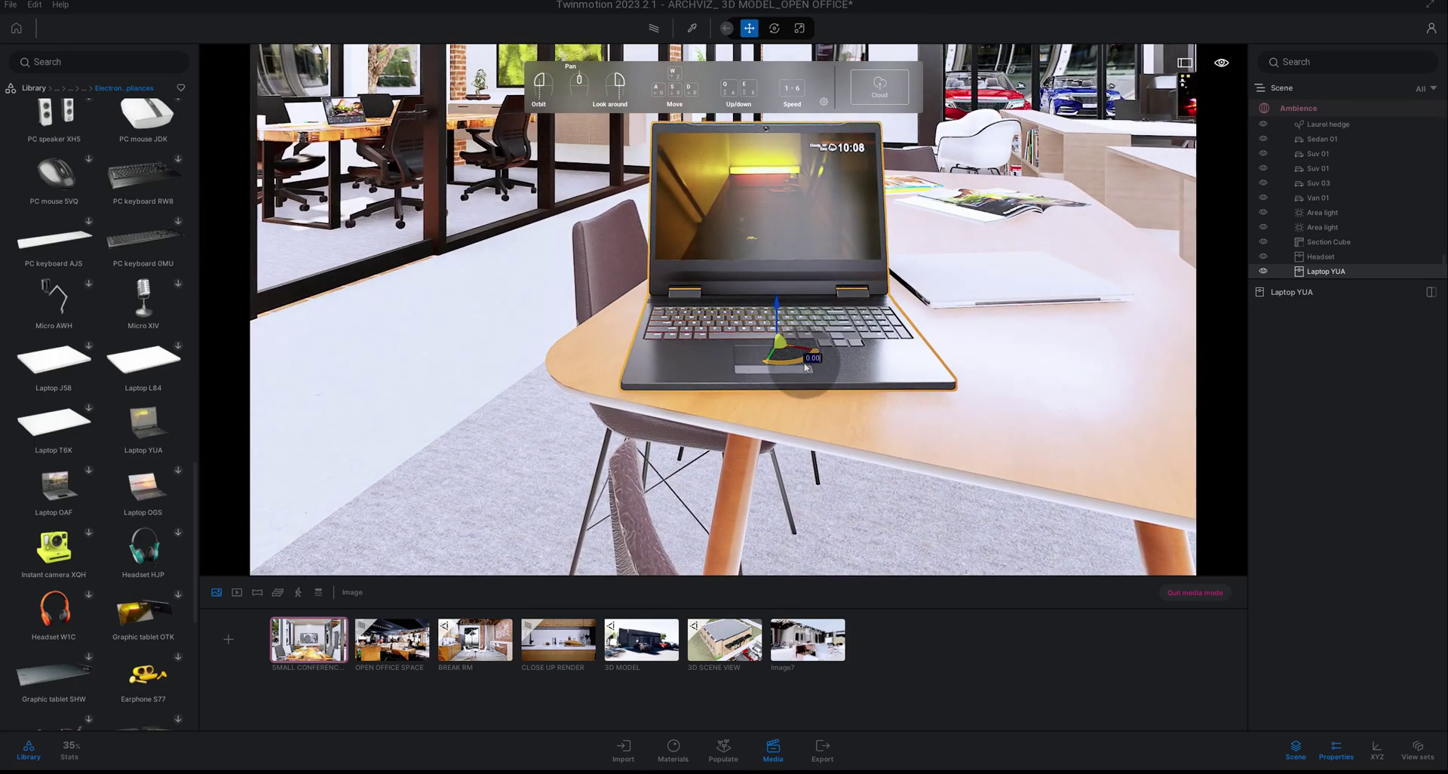
pyautogui.moveTo(804, 363)
pyautogui.mouseDown()
pyautogui.moveTo(773, 386)
pyautogui.moveTo(555, 356)
pyautogui.mouseUp()
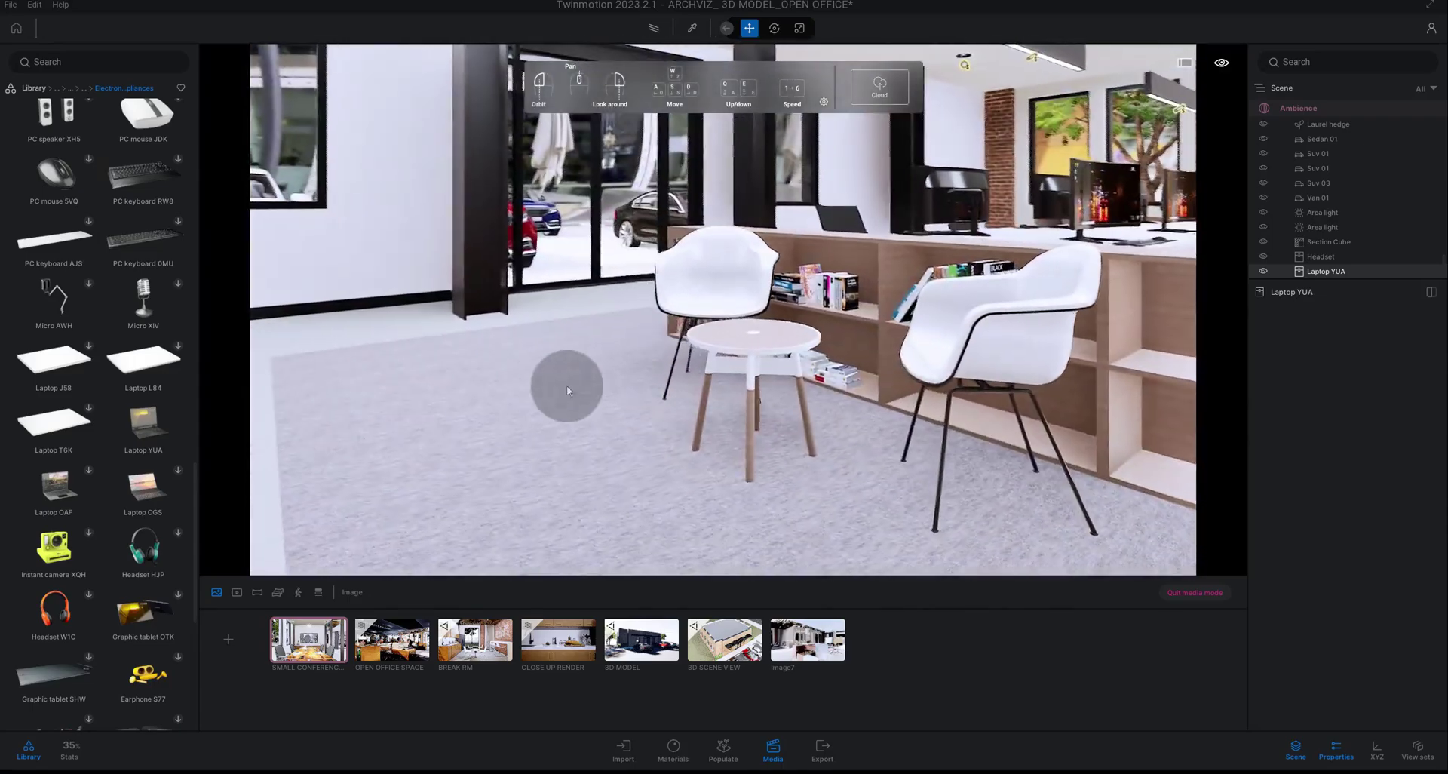
# Step: Bring the white lounge chairs into view, select one, and reset the library to root
pyautogui.moveTo(555, 356)
pyautogui.mouseDown()
pyautogui.moveTo(565, 381)
pyautogui.moveTo(765, 384)
pyautogui.mouseUp()
pyautogui.click(766, 385)
pyautogui.moveTo(569, 369); pyautogui.dragTo(378, 364)
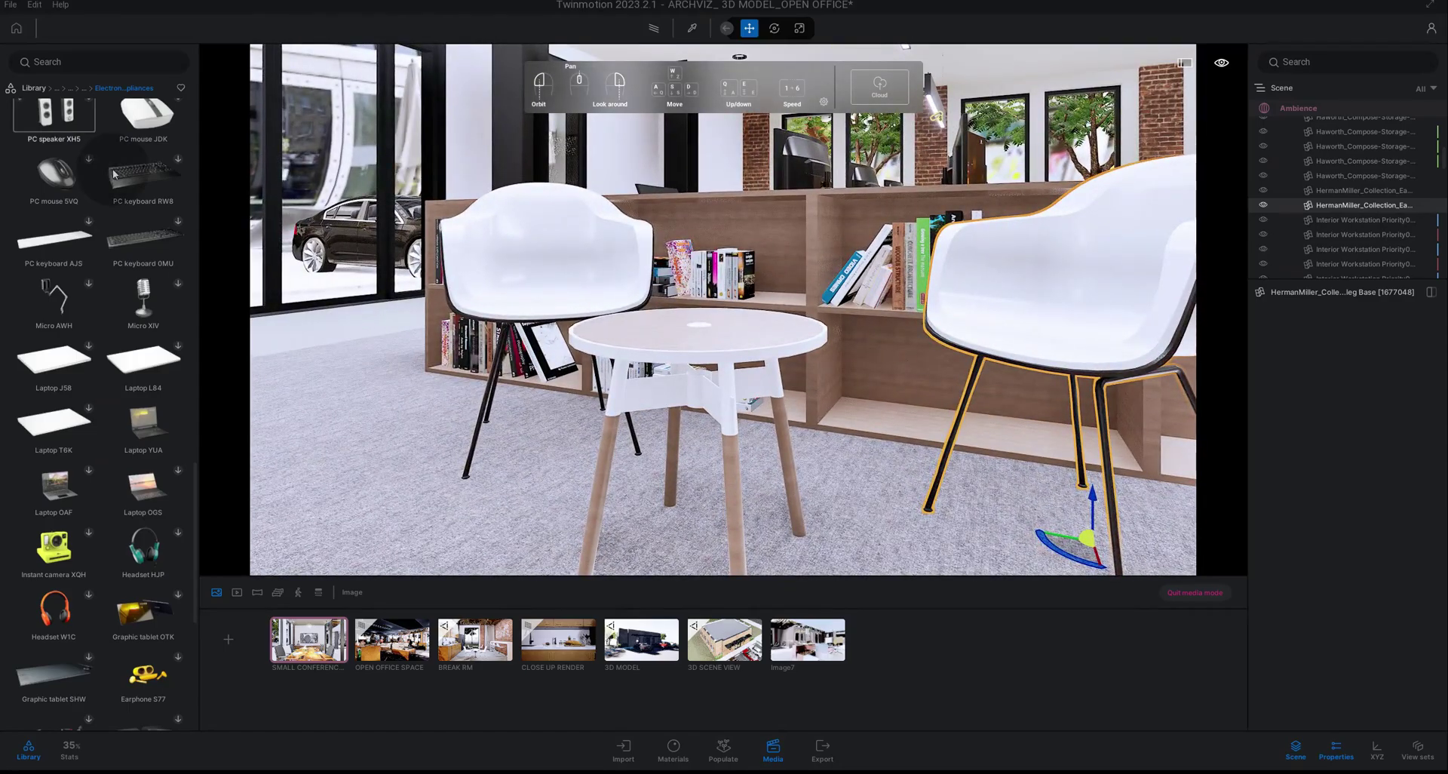
pyautogui.click(33, 88)
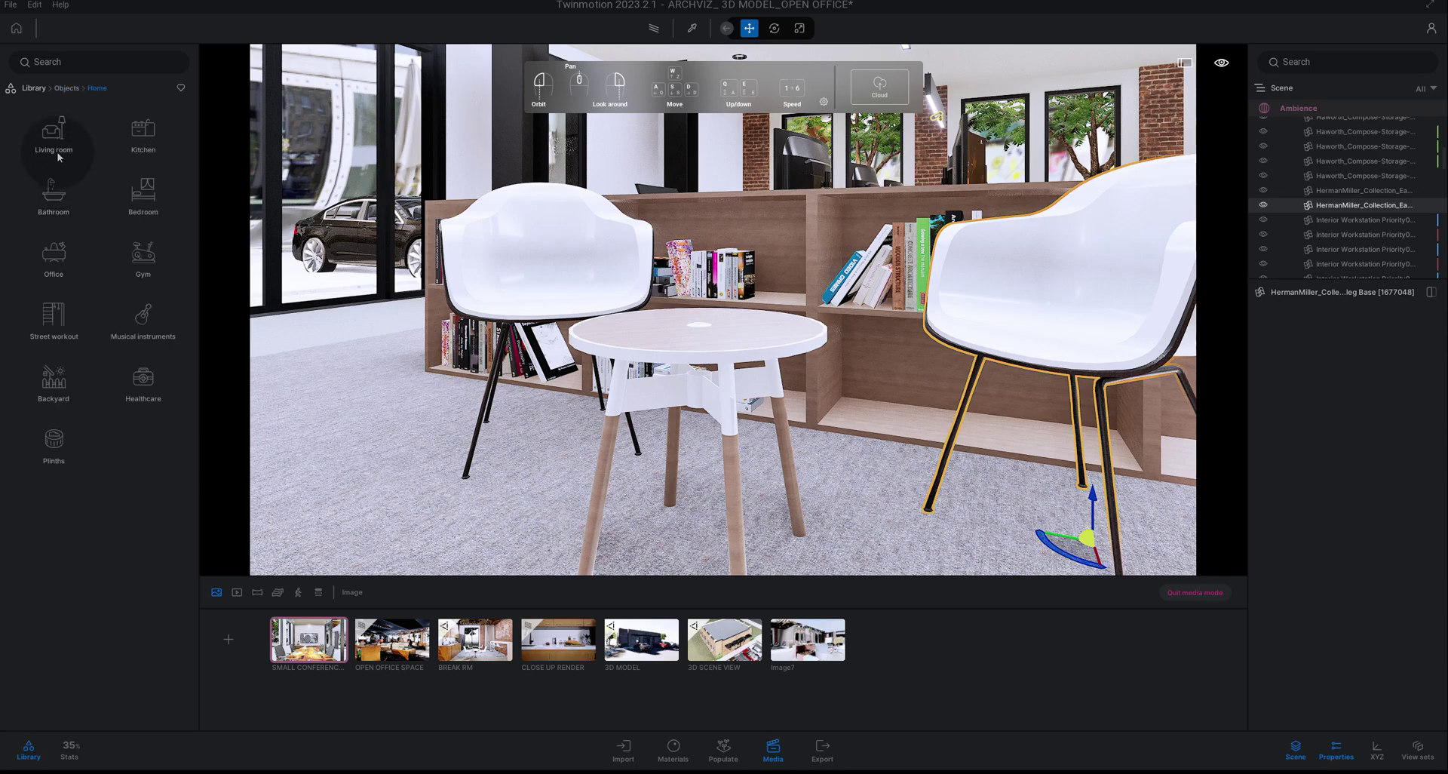
# Step: Open the Living room Decorations category after glancing at Lamps
pyautogui.click(97, 223)
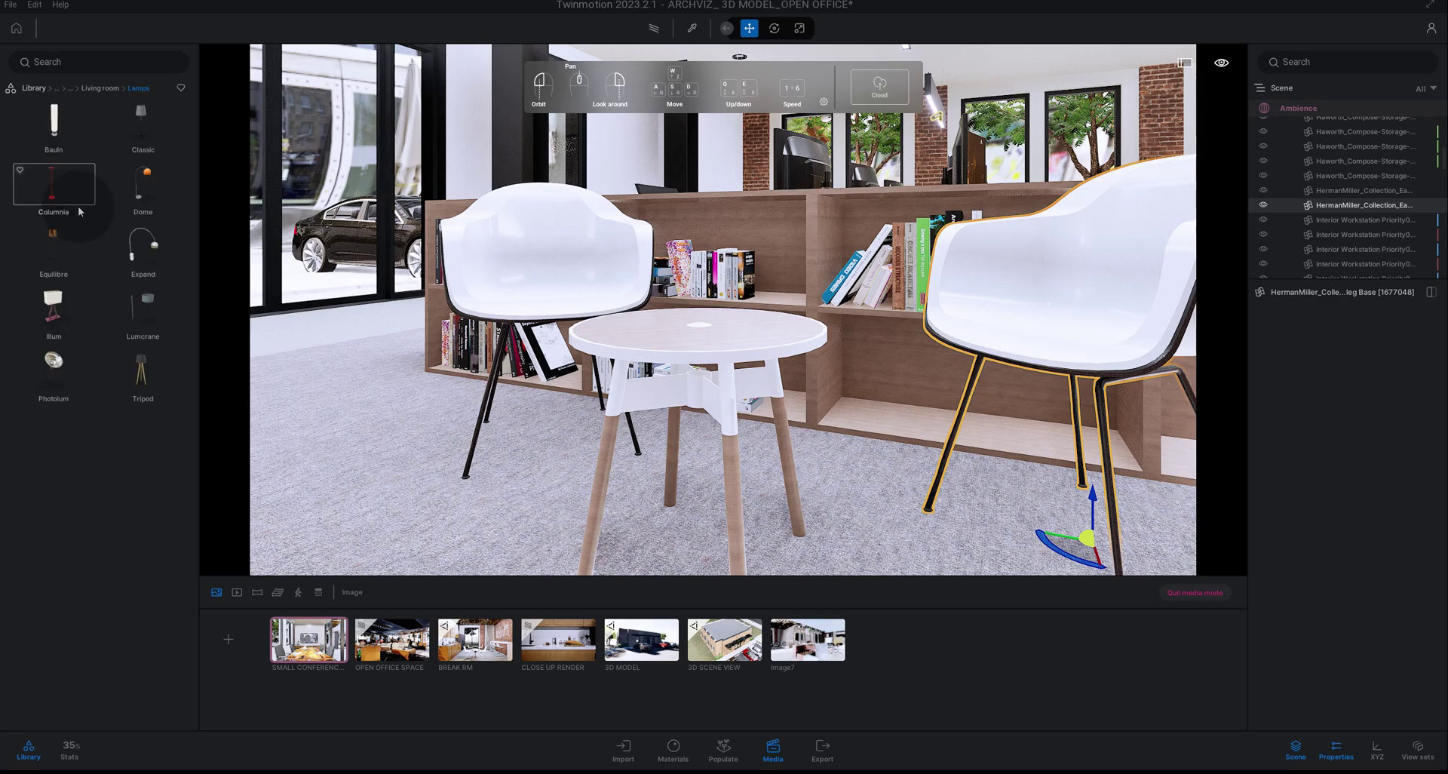
pyautogui.click(95, 90)
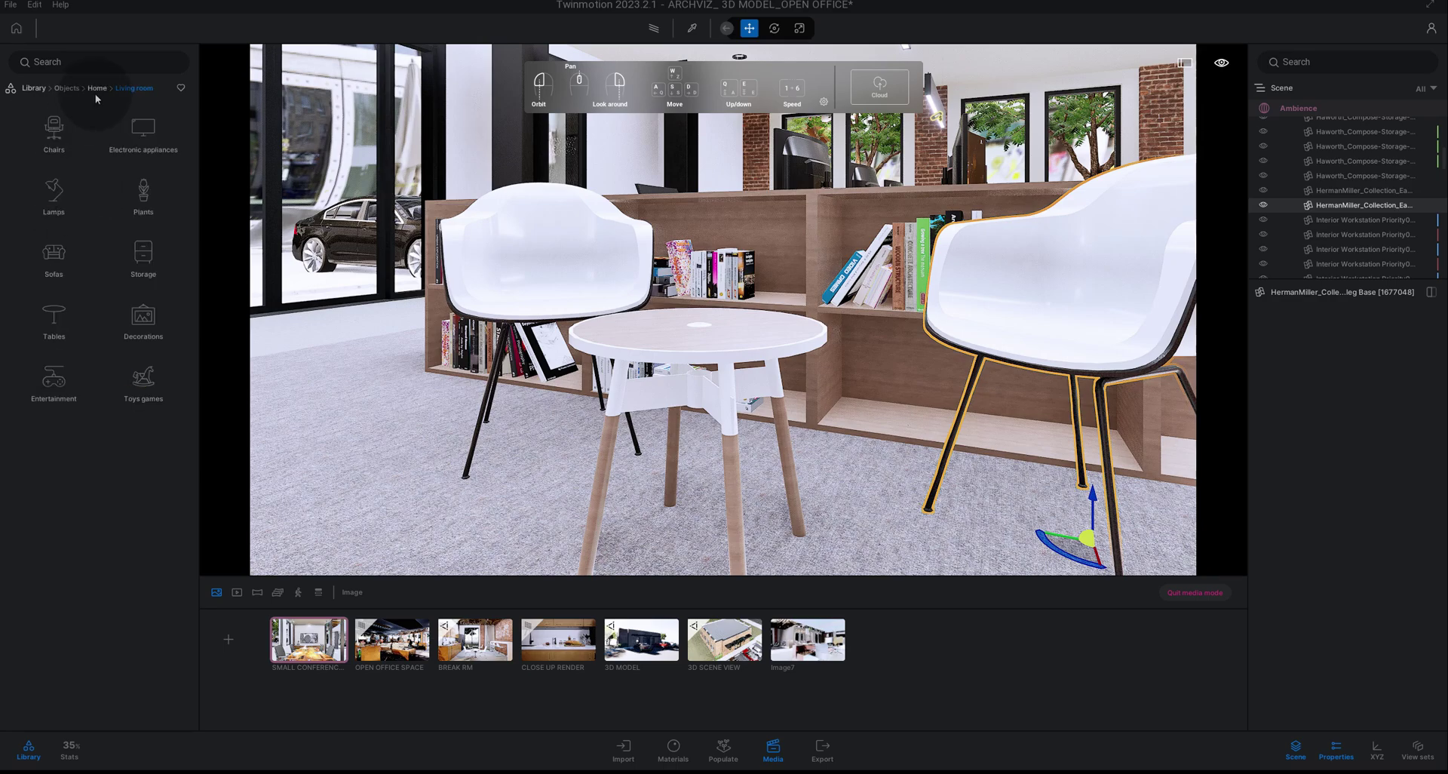
pyautogui.click(145, 331)
# Step: Scroll to the Book items and nudge the Book 08 stack along the lower shelf
pyautogui.scroll(-2, 143, 343)
pyautogui.scroll(-2, 140, 342)
pyautogui.scroll(-2, 131, 340)
pyautogui.scroll(-2, 130, 339)
pyautogui.scroll(-2, 130, 340)
pyautogui.scroll(-2, 130, 341)
pyautogui.scroll(-2, 132, 343)
pyautogui.scroll(-2, 130, 340)
pyautogui.scroll(-2, 133, 326)
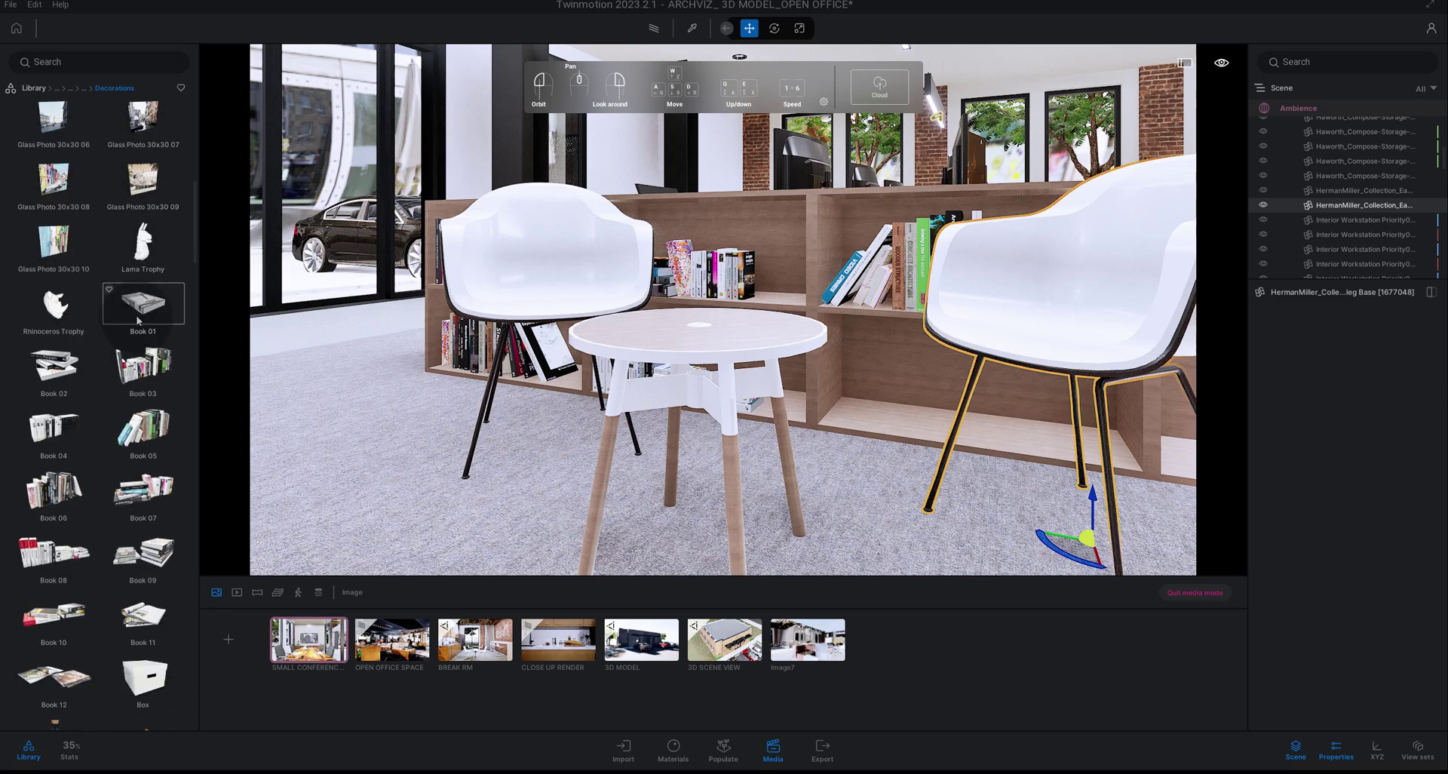
pyautogui.scroll(-5, 601, 360)
pyautogui.click(630, 371)
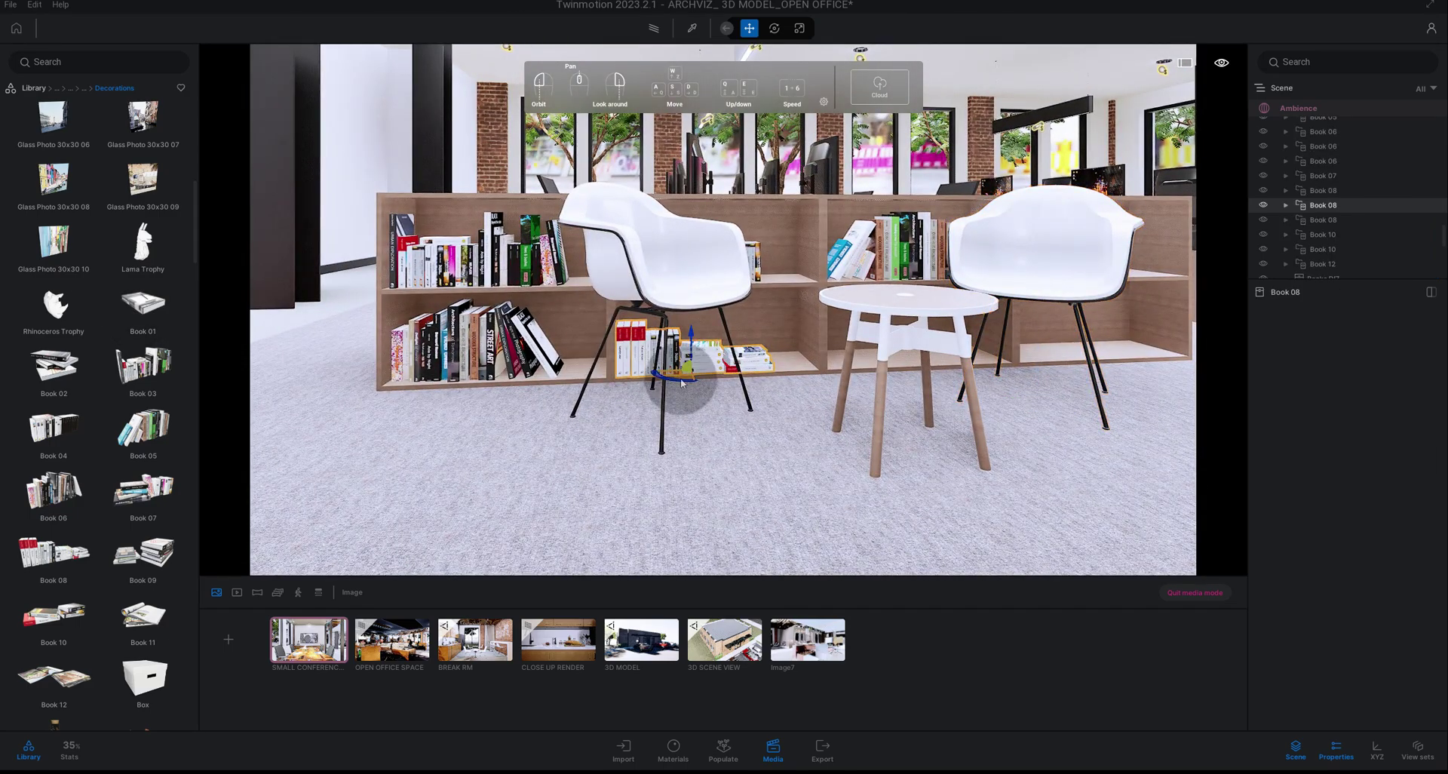
pyautogui.moveTo(675, 379)
pyautogui.mouseDown()
pyautogui.moveTo(798, 364)
pyautogui.moveTo(692, 368)
pyautogui.mouseUp()
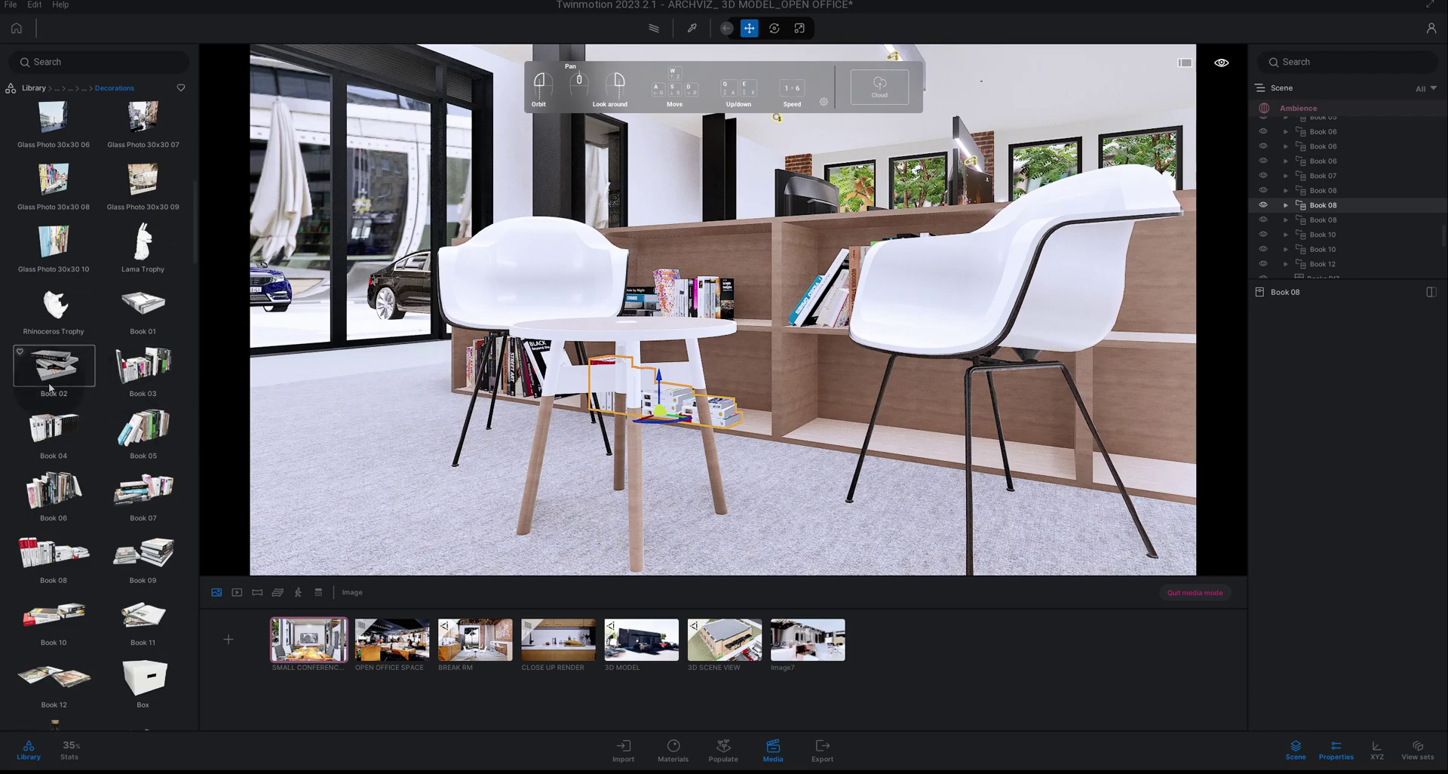
# Step: Place a Book 02 stack on the round side table between the chairs and zoom in
pyautogui.moveTo(293, 355); pyautogui.dragTo(622, 334)
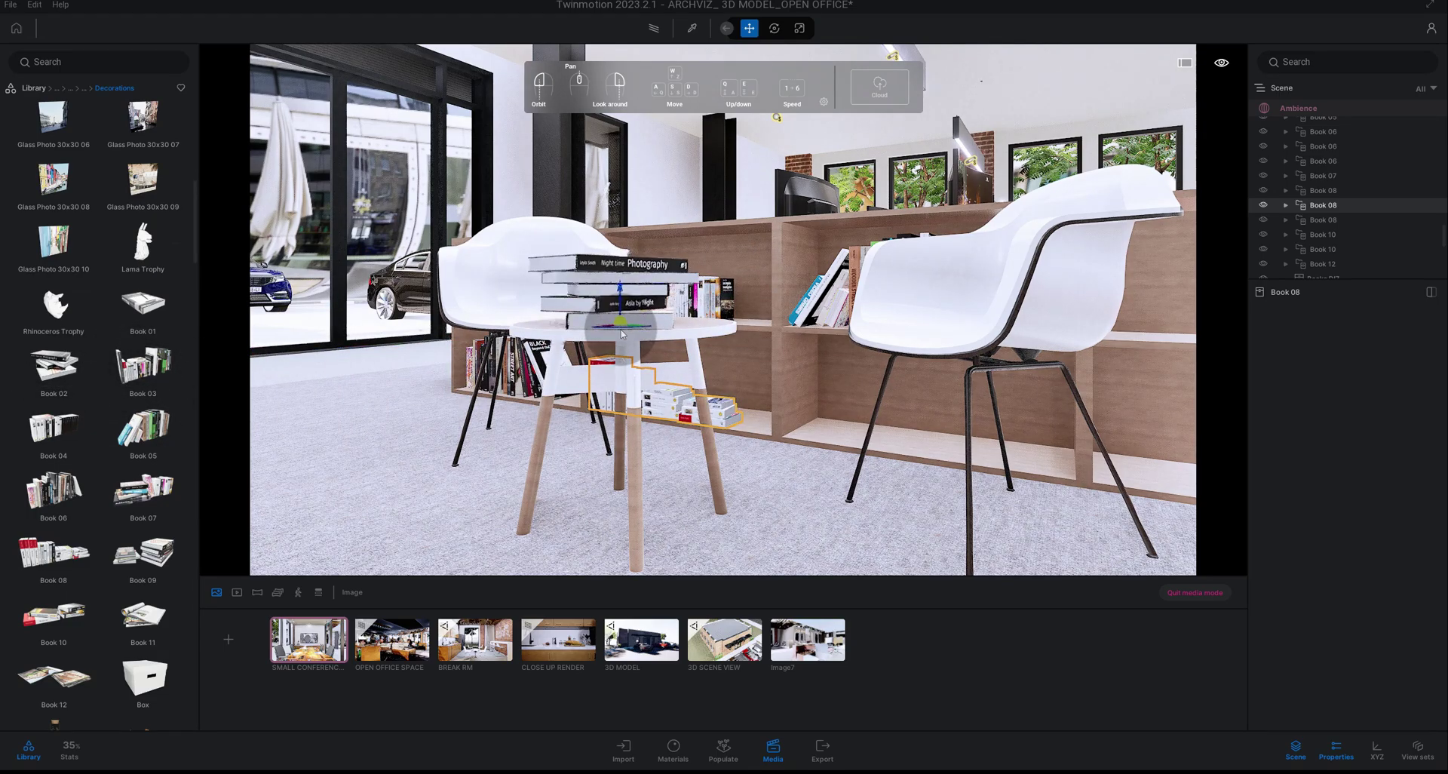
pyautogui.scroll(5, 634, 328)
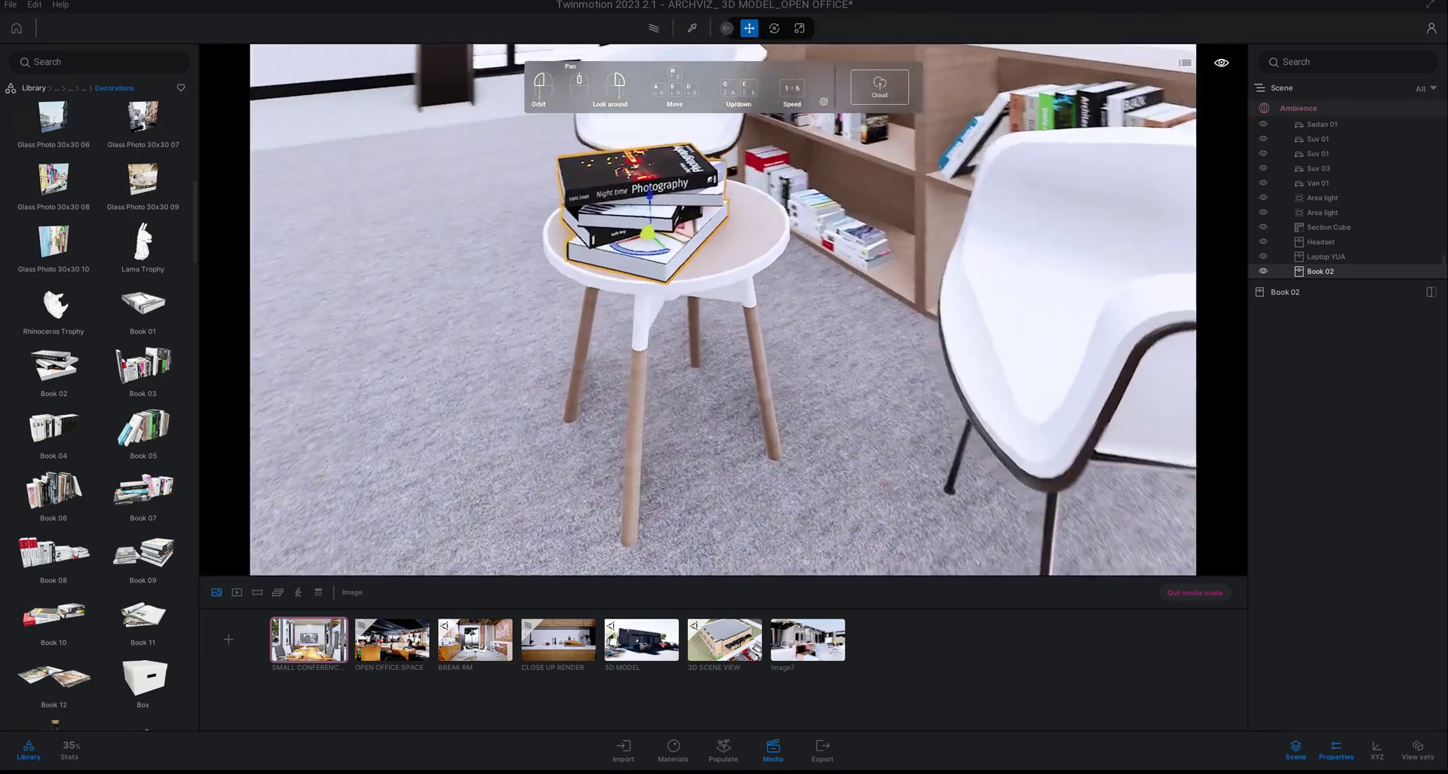
pyautogui.scroll(3, 658, 316)
pyautogui.scroll(2, 654, 305)
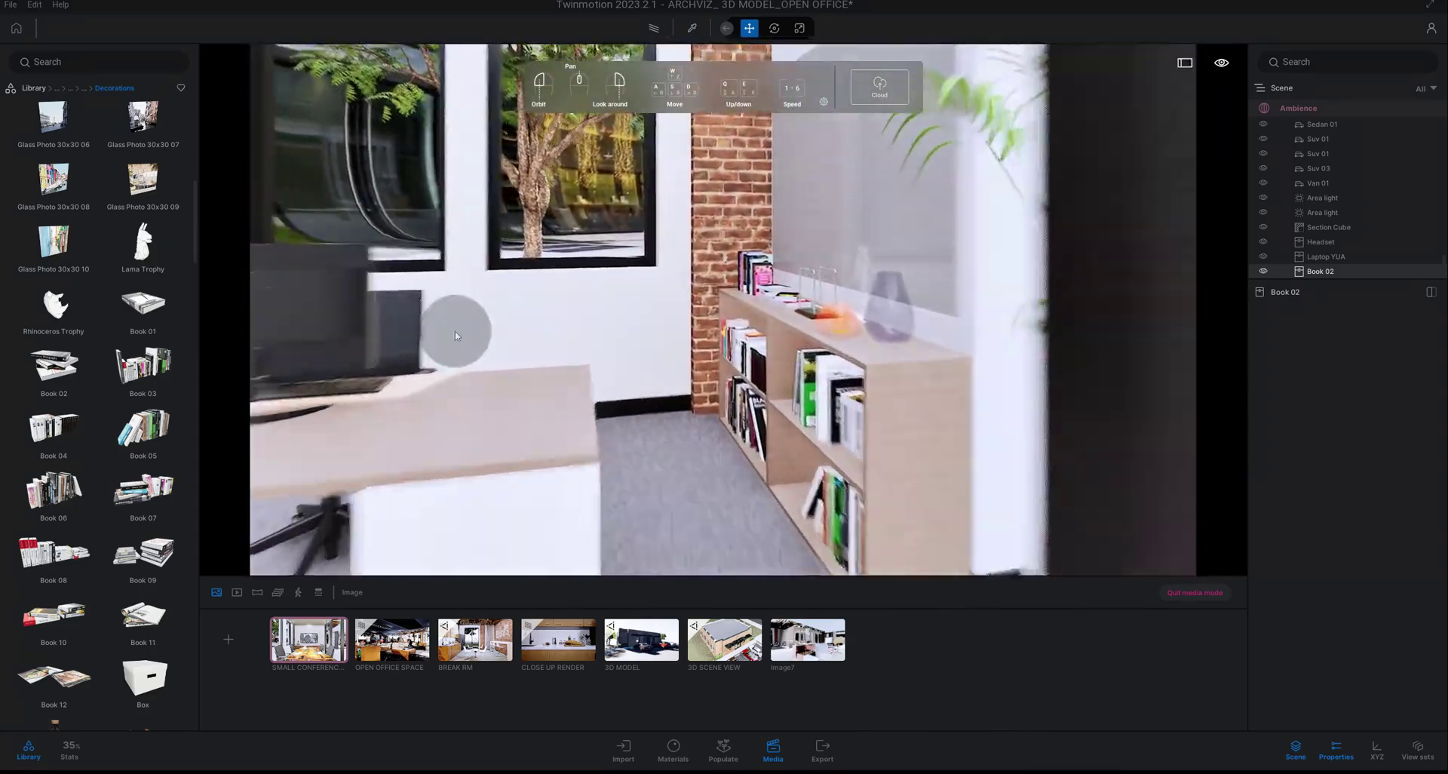
# Step: Orbit to the bookshelf, selecting the orange vase and Book 10 stack, then approach the door
pyautogui.moveTo(453, 324); pyautogui.dragTo(788, 378)
pyautogui.click(840, 382)
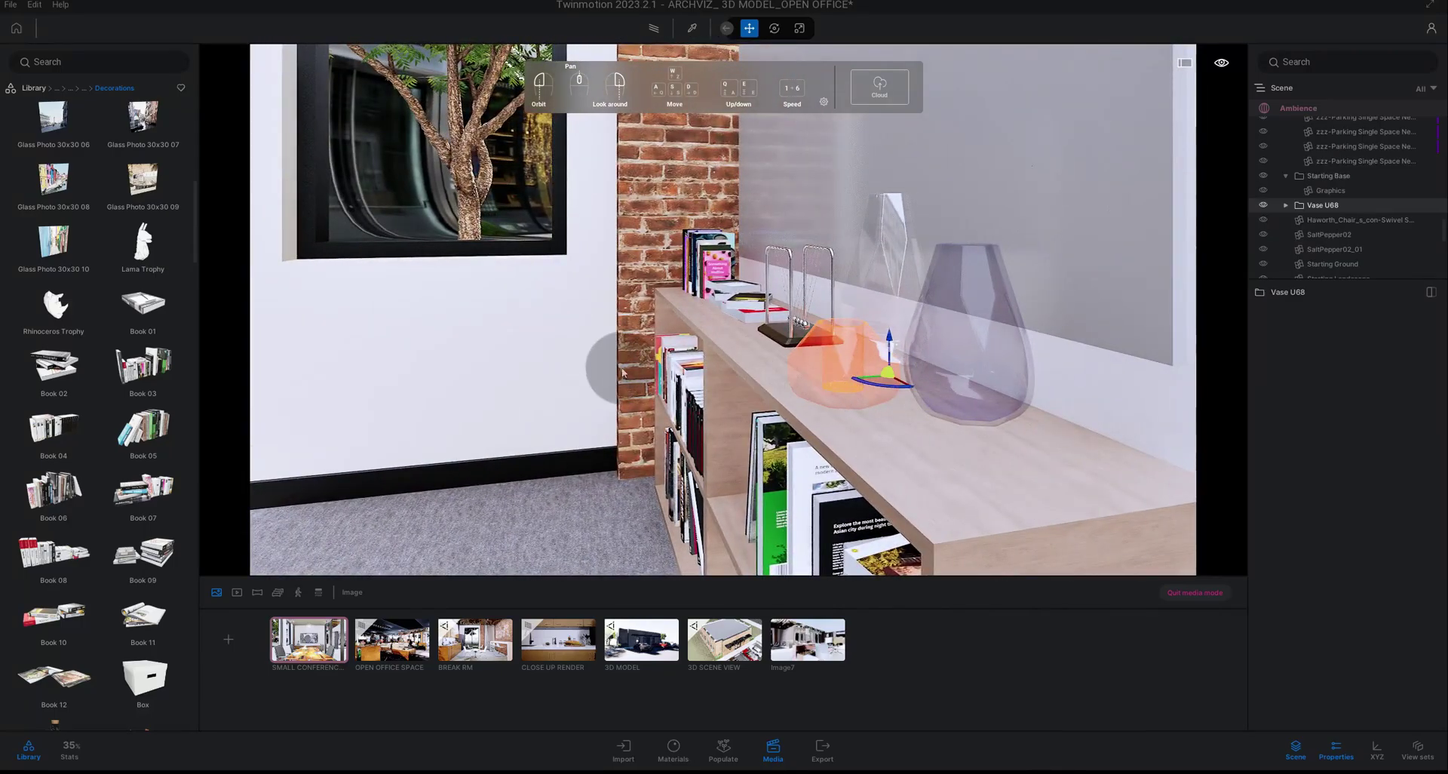
pyautogui.moveTo(625, 372)
pyautogui.mouseDown()
pyautogui.moveTo(688, 340)
pyautogui.moveTo(566, 346)
pyautogui.mouseUp()
pyautogui.click(661, 289)
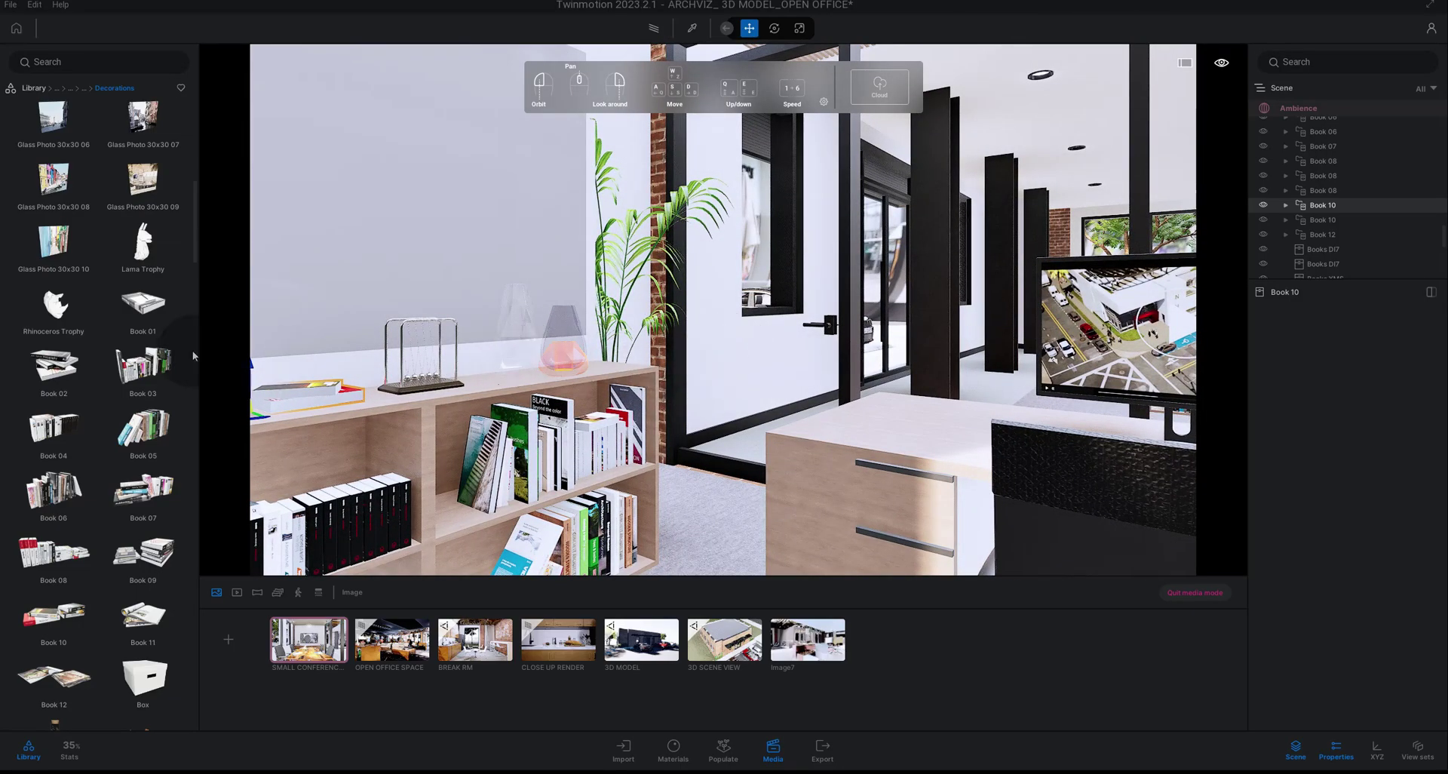
pyautogui.moveTo(286, 264); pyautogui.dragTo(401, 296)
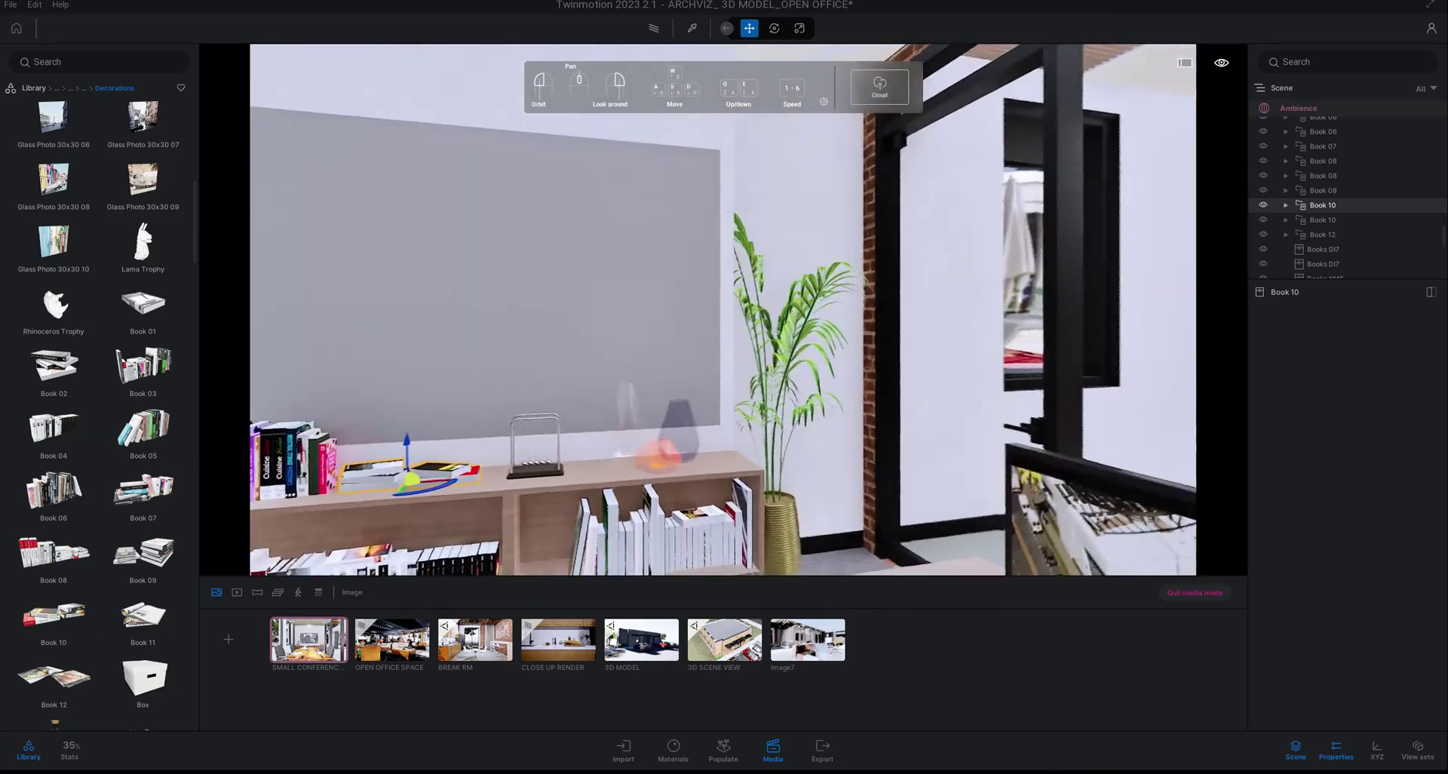
pyautogui.moveTo(401, 296); pyautogui.dragTo(333, 302)
pyautogui.click(115, 225)
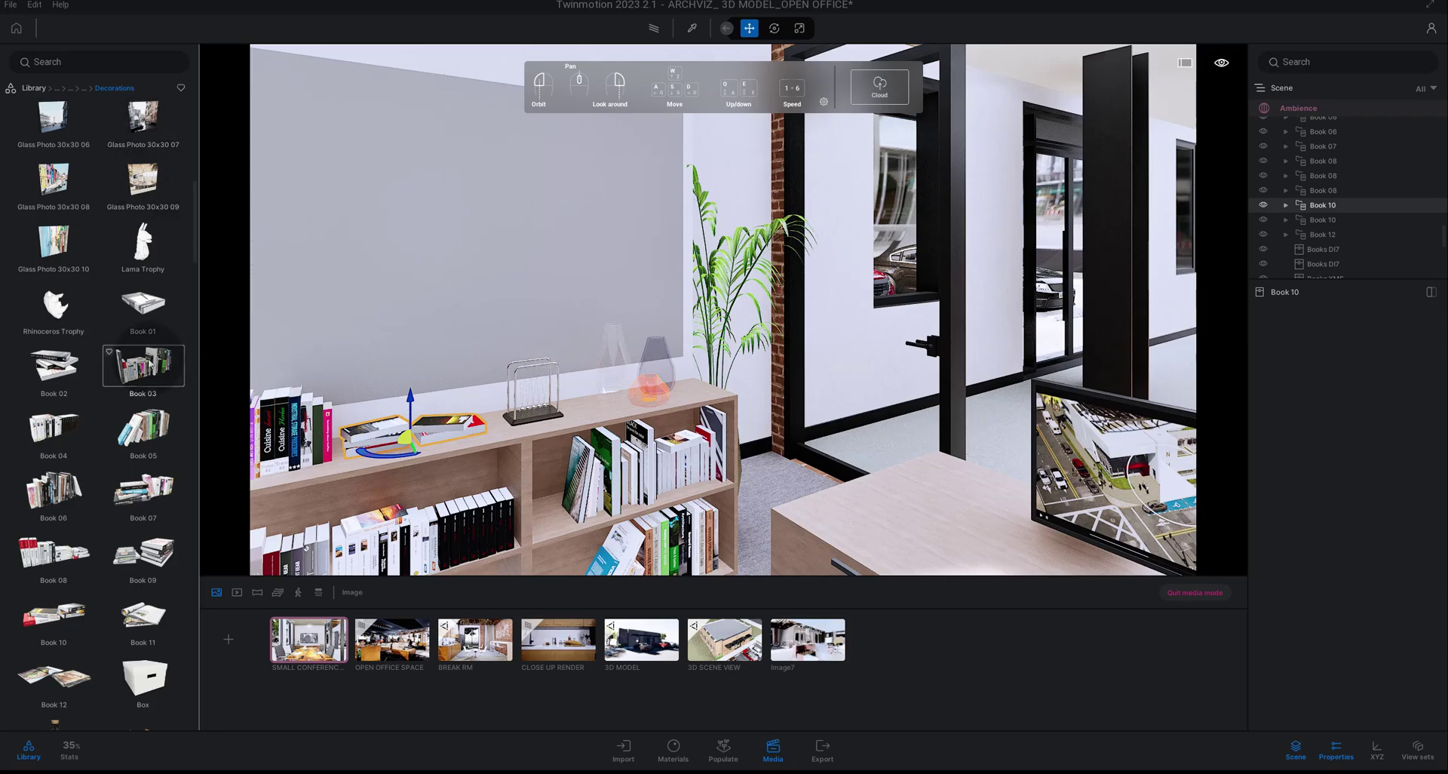
# Step: Hang Glass Photo 30x30 07 on the grey wall and accidentally apply its picture material
pyautogui.scroll(2, 122, 258)
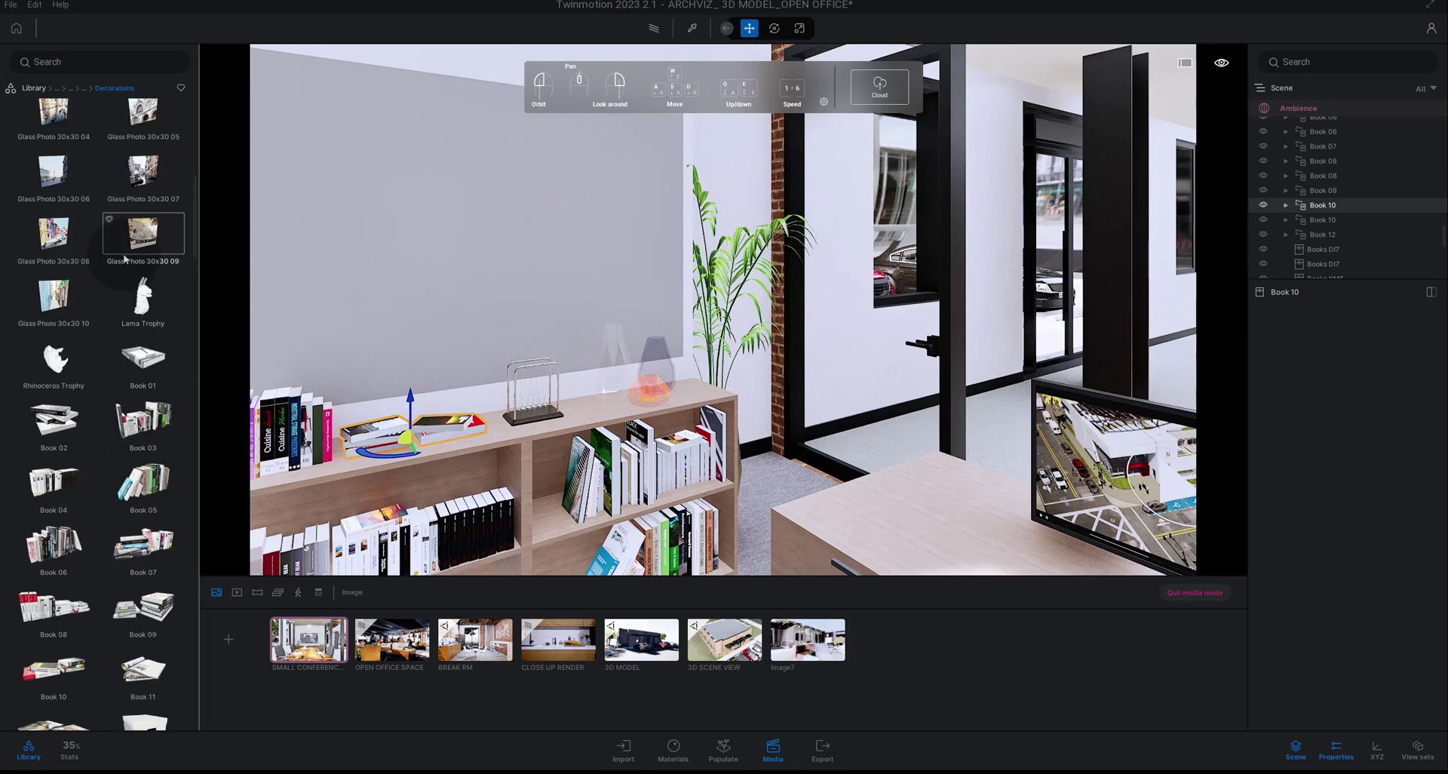
pyautogui.scroll(2, 122, 259)
pyautogui.moveTo(122, 249); pyautogui.dragTo(537, 270)
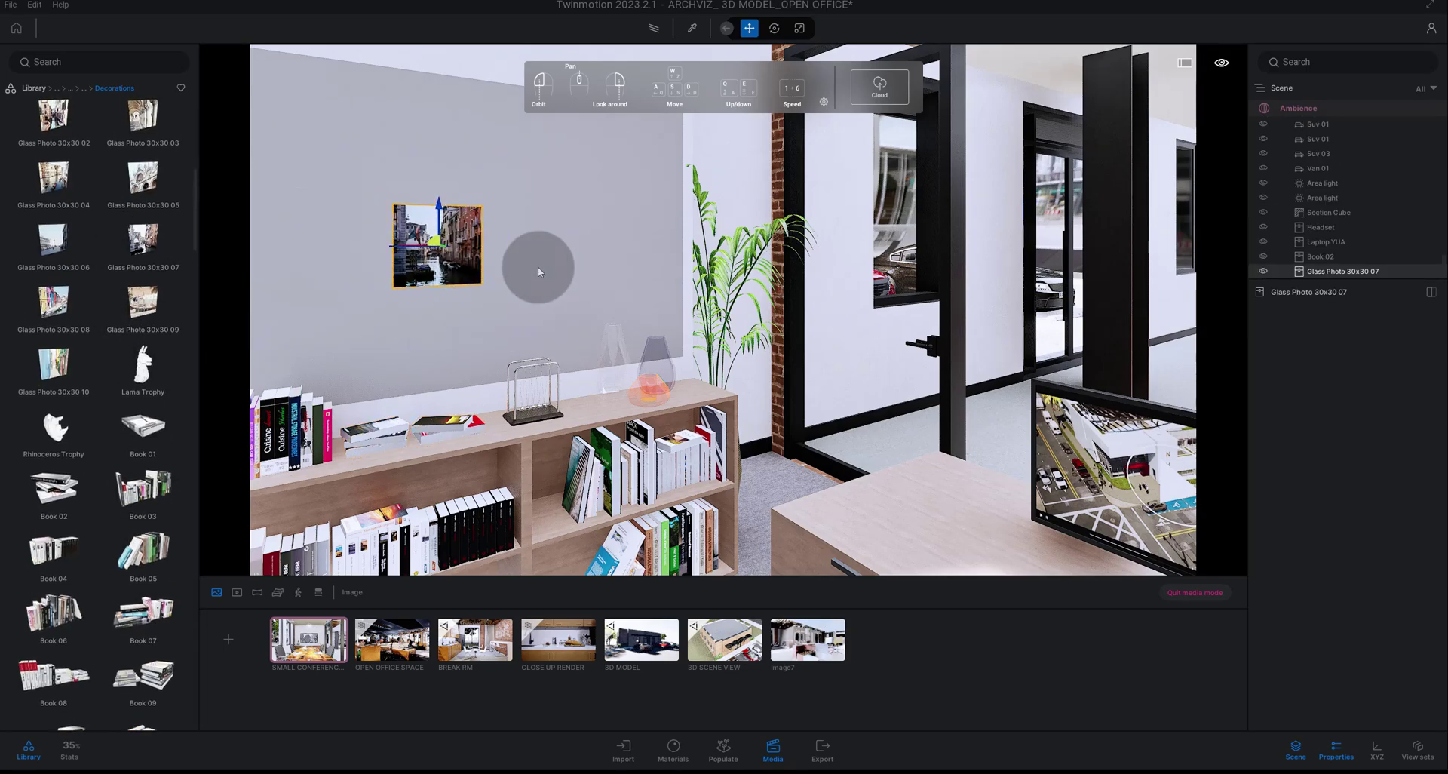
pyautogui.click(462, 228)
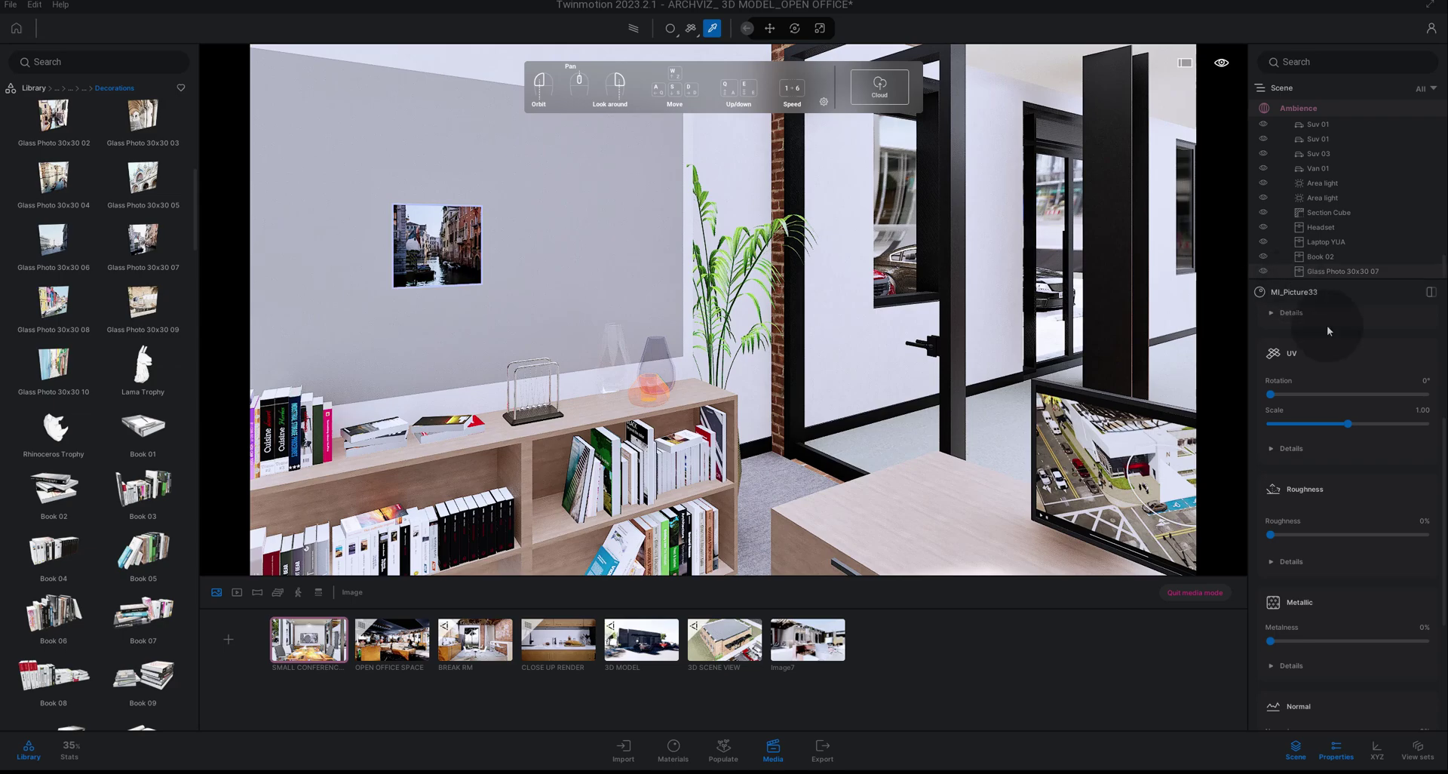
pyautogui.moveTo(1329, 330); pyautogui.dragTo(640, 246)
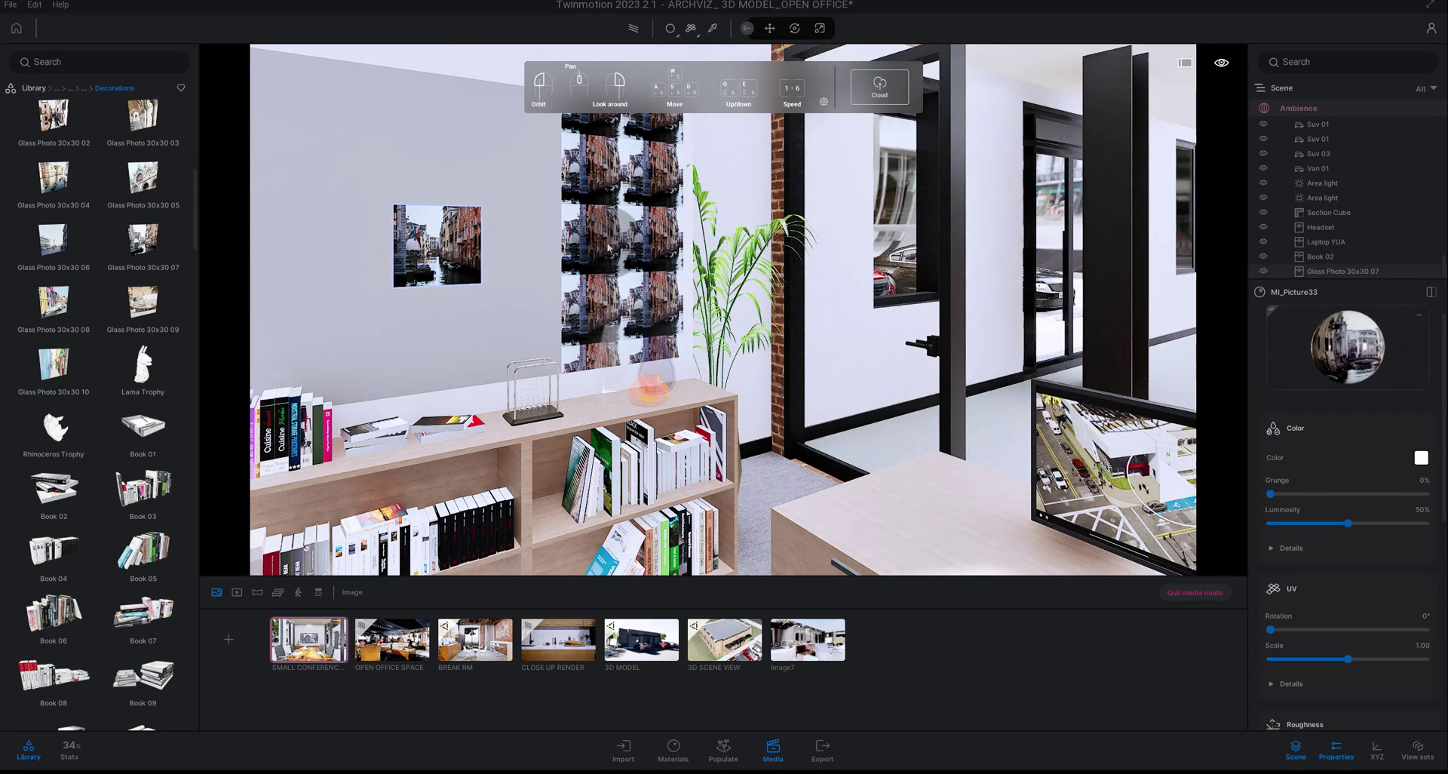
# Step: Undo the stray material and delete the WHALE ART PANEL from the wall
pyautogui.hotkey('ctrl', 'z')
pyautogui.hotkey('ctrl', 'z')
pyautogui.hotkey('ctrl', 'z')
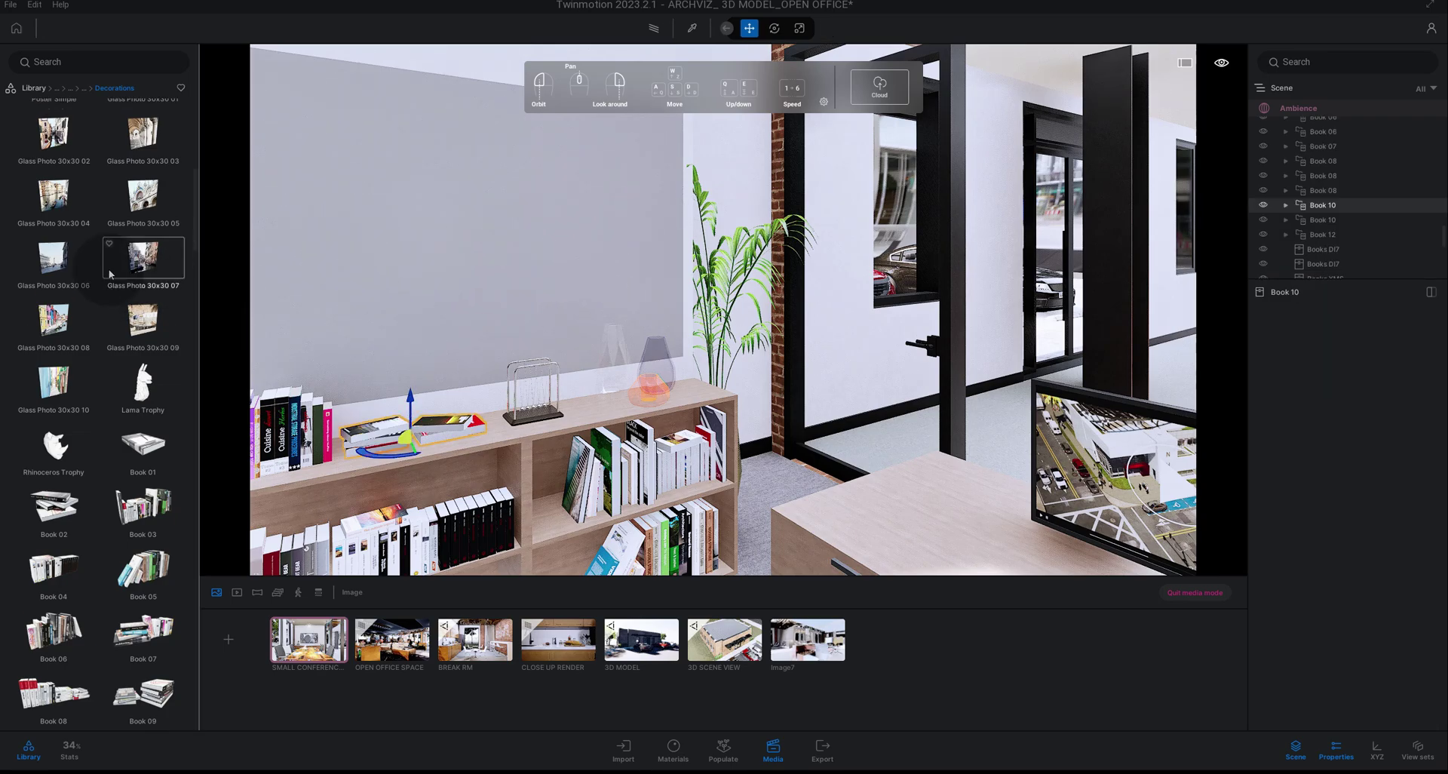
pyautogui.click(377, 256)
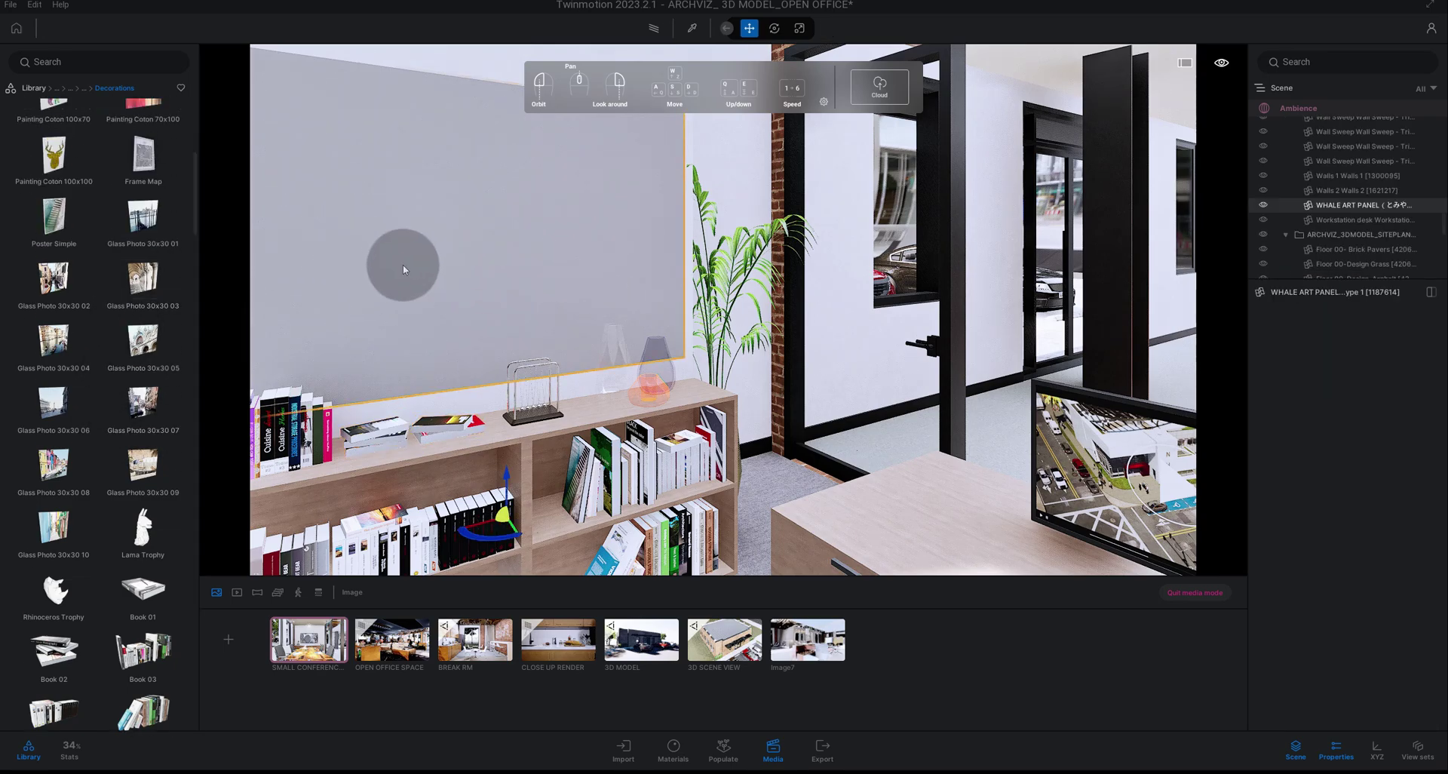
pyautogui.press('Delete')
# Step: Hang Painting Coton 70x100 above the bookshelf and raise it a little higher
pyautogui.scroll(3, 143, 350)
pyautogui.moveTo(143, 264)
pyautogui.mouseDown()
pyautogui.moveTo(505, 230)
pyautogui.moveTo(454, 266)
pyautogui.mouseUp()
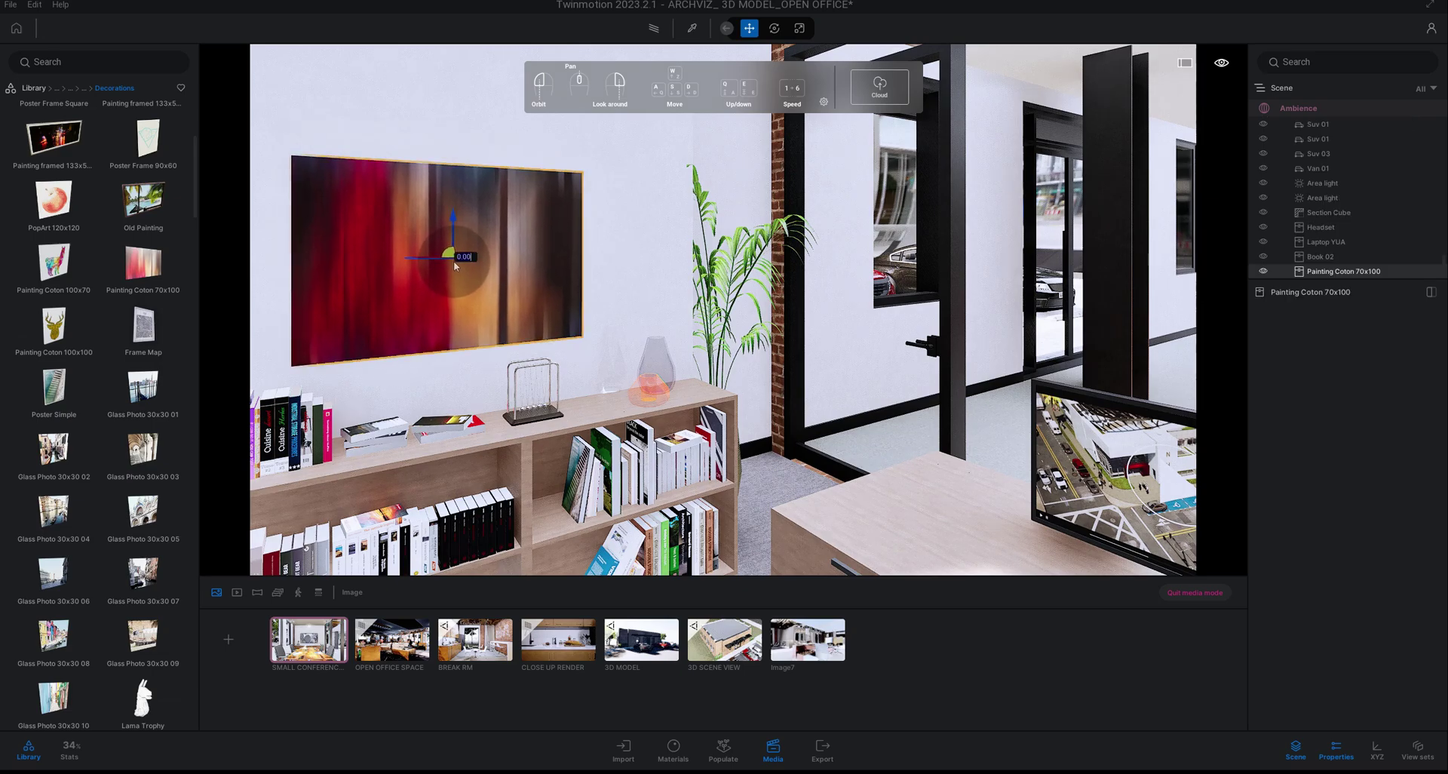
pyautogui.moveTo(454, 220); pyautogui.dragTo(452, 208)
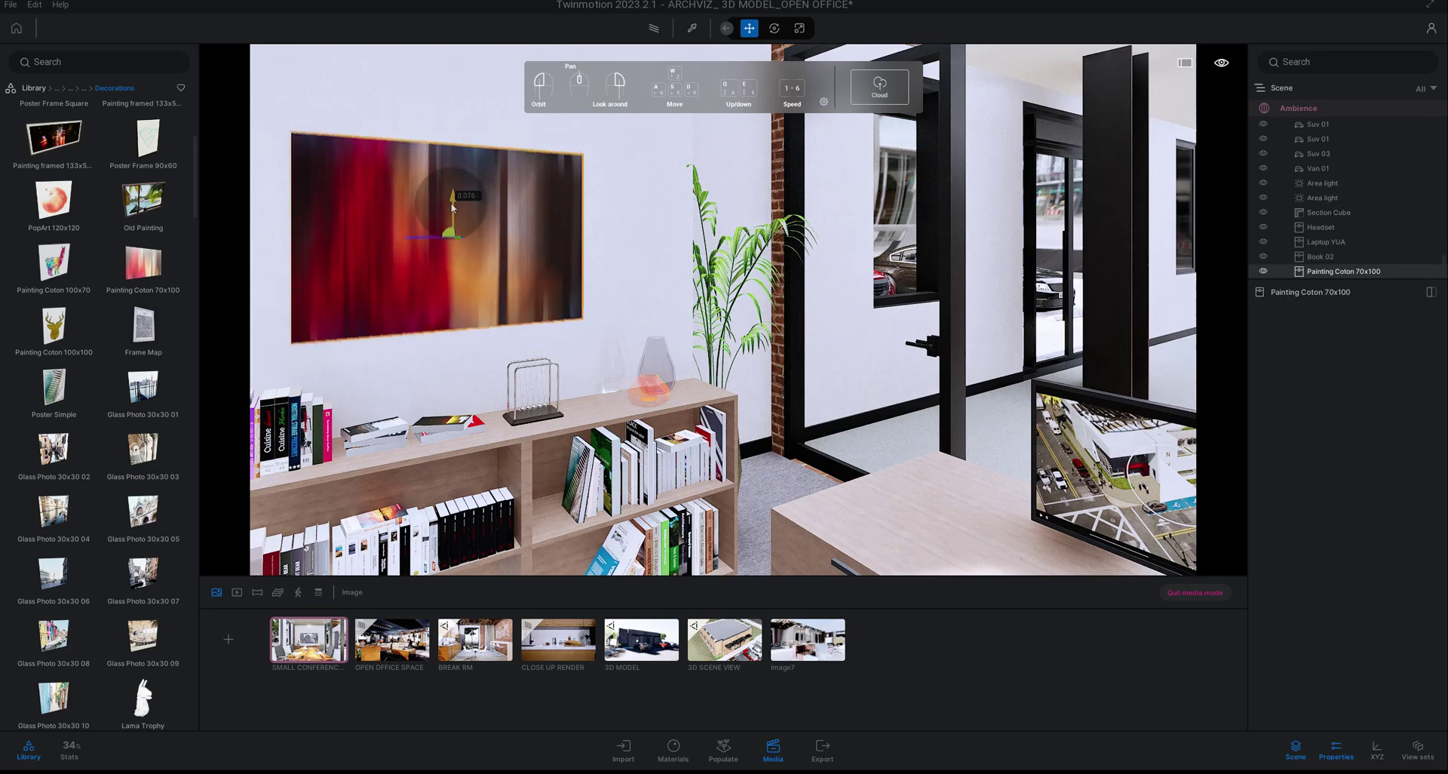
pyautogui.moveTo(522, 288)
pyautogui.mouseDown()
pyautogui.moveTo(536, 309)
pyautogui.moveTo(498, 317)
pyautogui.moveTo(539, 314)
pyautogui.mouseUp()
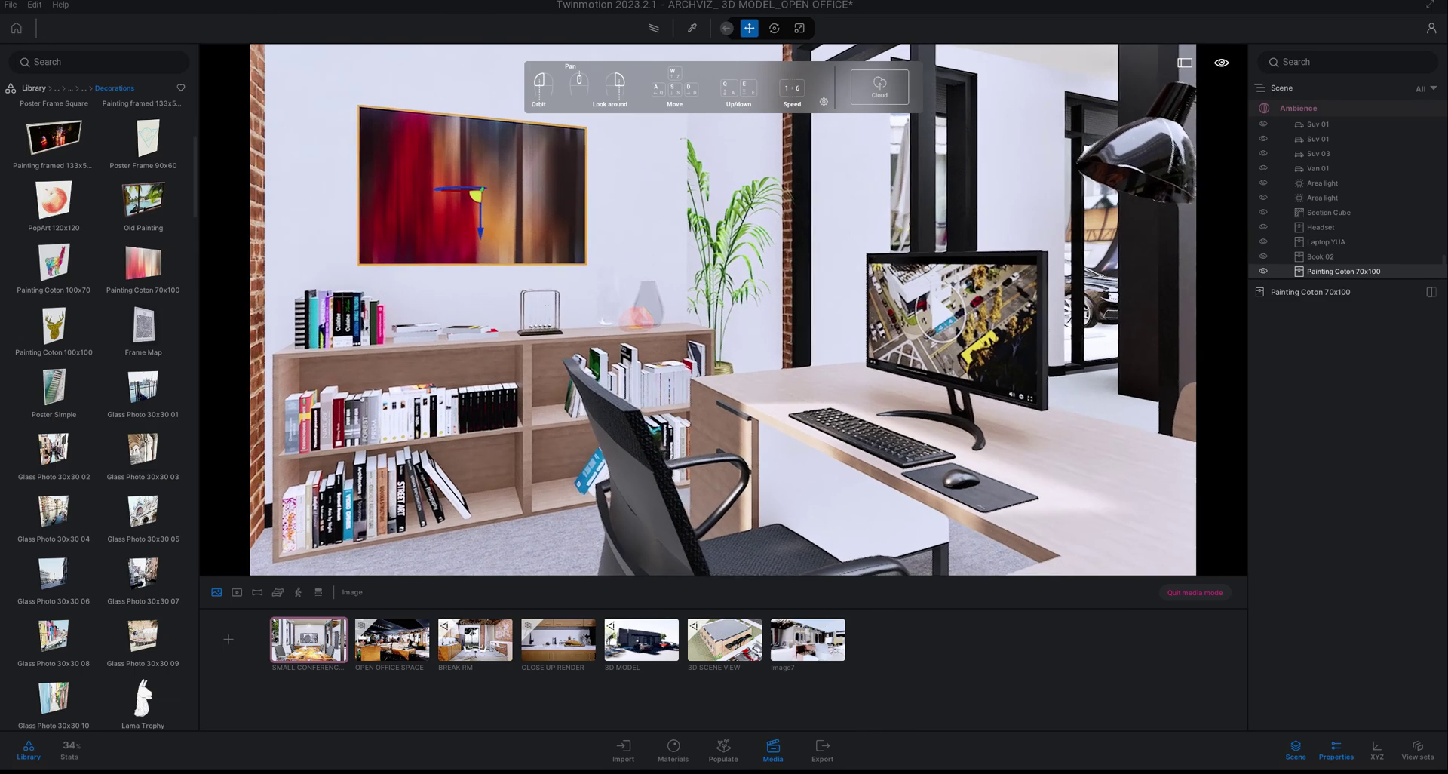
pyautogui.moveTo(567, 297); pyautogui.dragTo(569, 301)
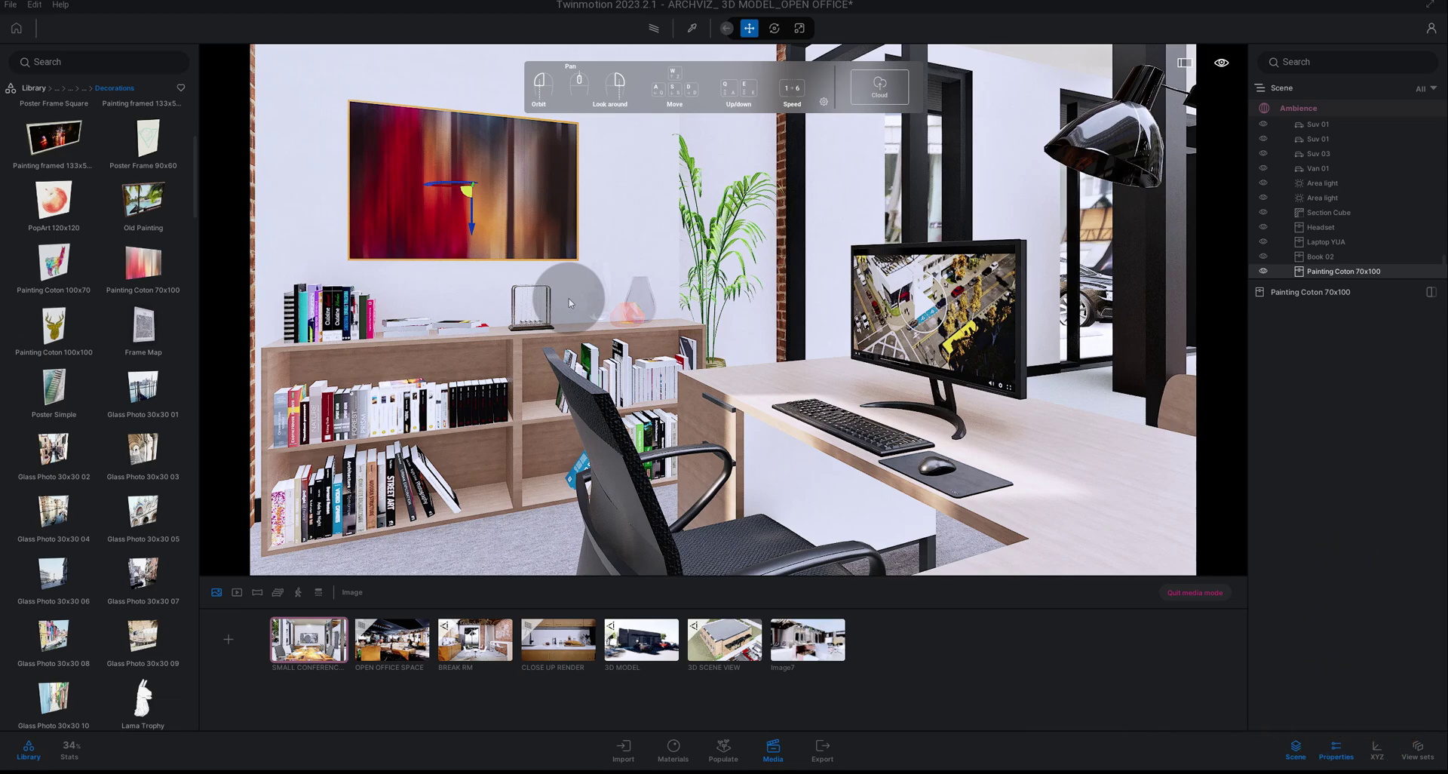
# Step: Zoom toward the workstation area and select the storage bookshelf near the pillar
pyautogui.scroll(10, 635, 279)
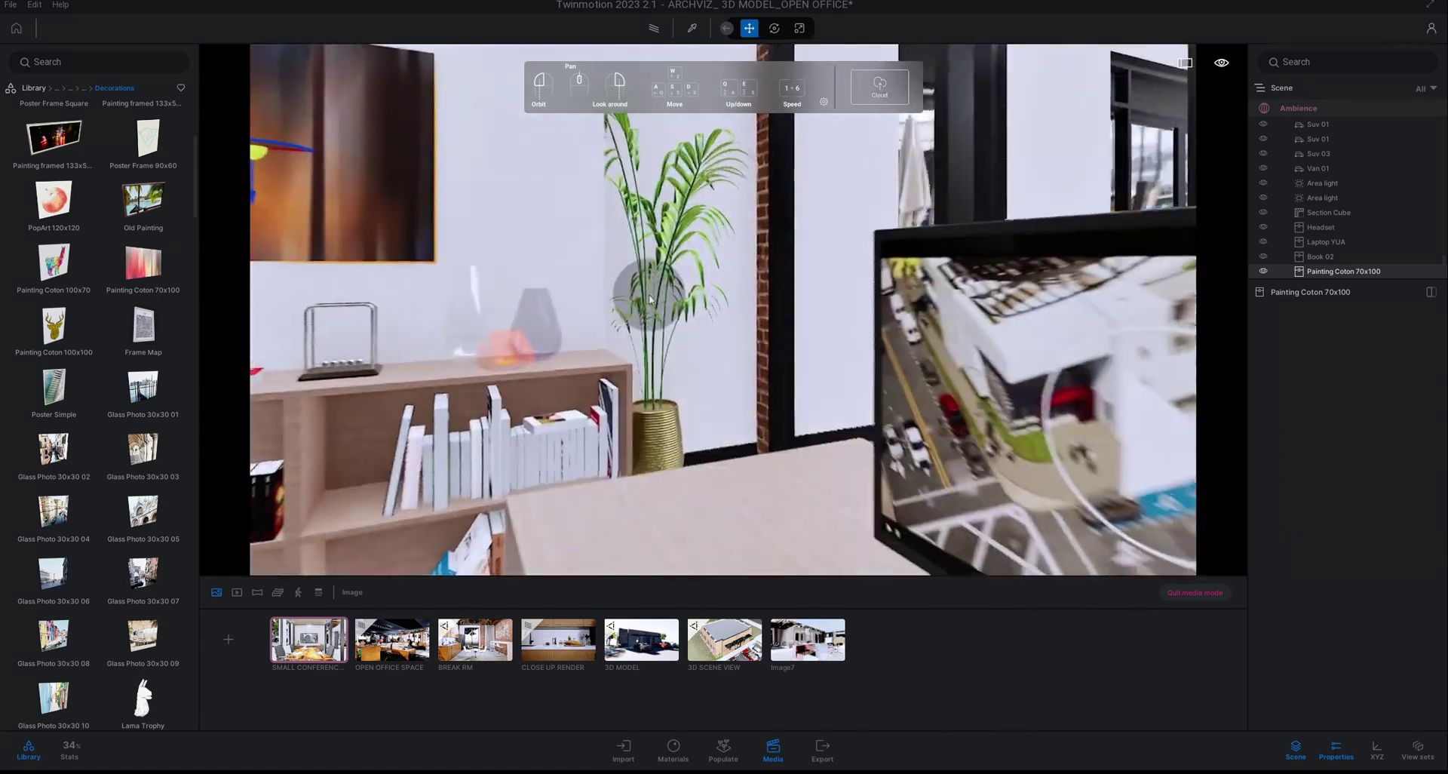
pyautogui.scroll(5, 678, 307)
pyautogui.scroll(5, 808, 307)
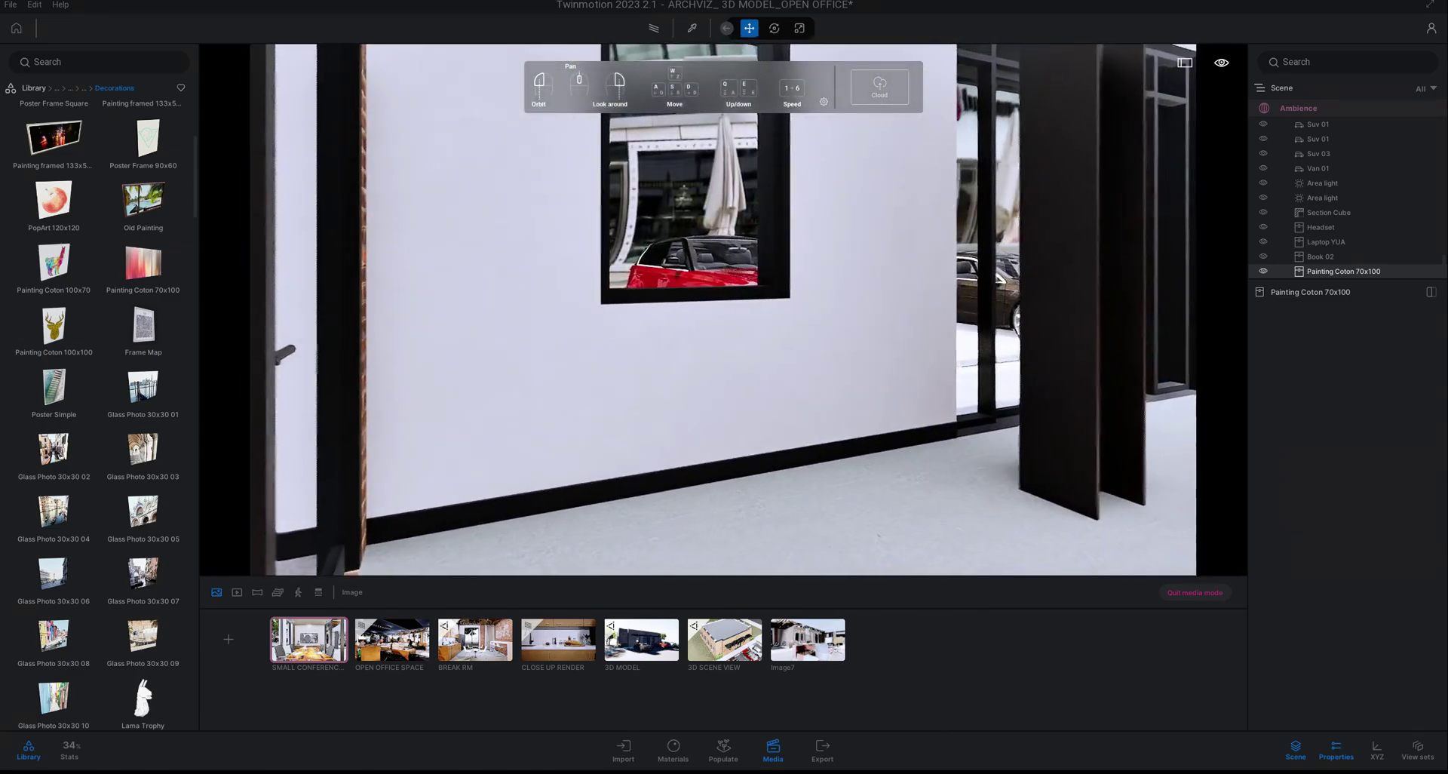
pyautogui.scroll(3, 987, 317)
pyautogui.scroll(4, 986, 317)
pyautogui.scroll(3, 1048, 369)
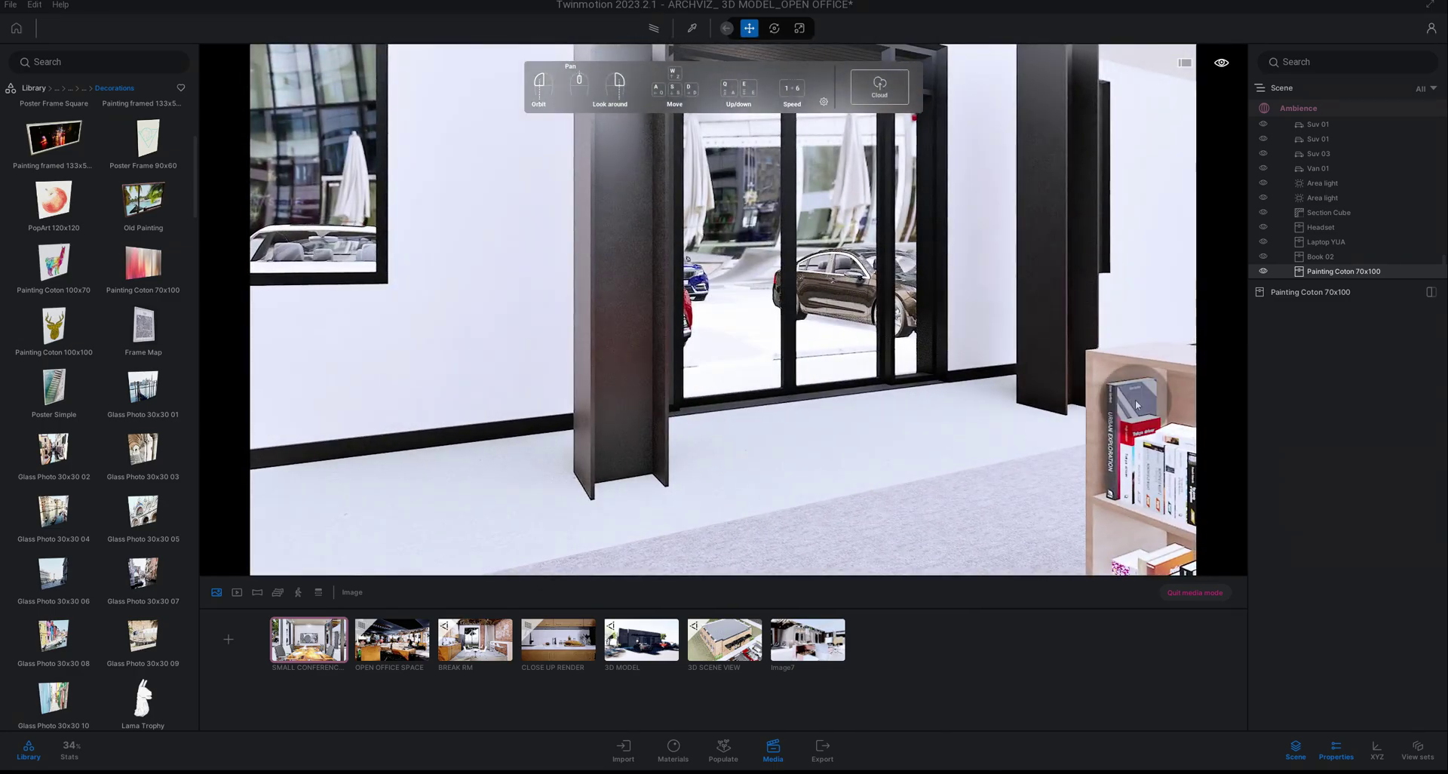
pyautogui.click(1093, 422)
# Step: Scroll the Library down to the Eyeglasses S9C asset
pyautogui.moveTo(1017, 430)
pyautogui.mouseDown()
pyautogui.moveTo(1021, 397)
pyautogui.moveTo(1003, 388)
pyautogui.mouseUp()
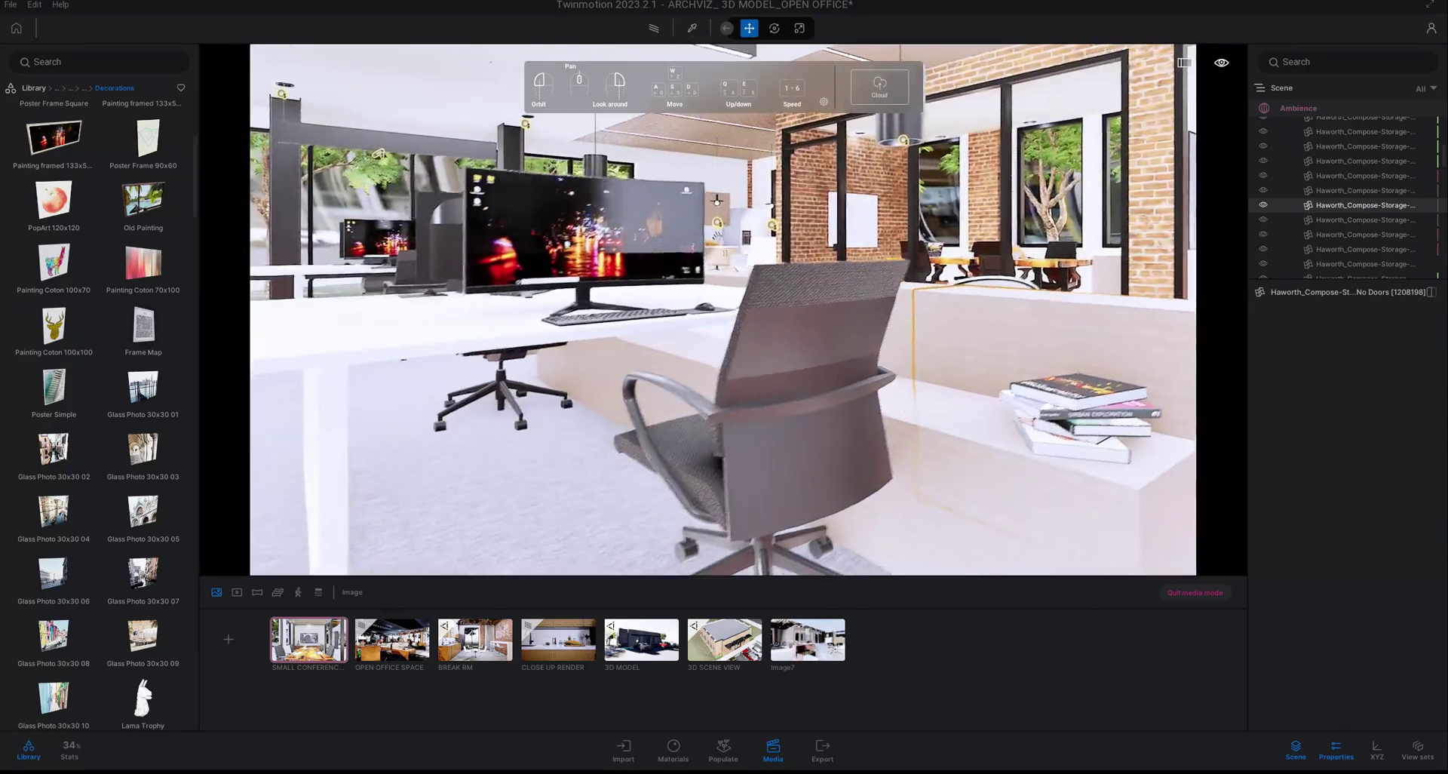
pyautogui.moveTo(356, 414); pyautogui.dragTo(332, 422)
pyautogui.scroll(-2, 165, 466)
pyautogui.scroll(-3, 144, 435)
pyautogui.scroll(-3, 129, 418)
pyautogui.scroll(-3, 119, 405)
pyautogui.scroll(-1, 118, 468)
pyautogui.scroll(-1, 119, 467)
pyautogui.scroll(-1, 118, 467)
pyautogui.scroll(-1, 118, 468)
pyautogui.scroll(-1, 118, 467)
pyautogui.scroll(-1, 119, 468)
pyautogui.scroll(-2, 119, 468)
pyautogui.scroll(-2, 118, 468)
pyautogui.scroll(-2, 118, 468)
pyautogui.scroll(-2, 118, 468)
pyautogui.scroll(-1, 119, 468)
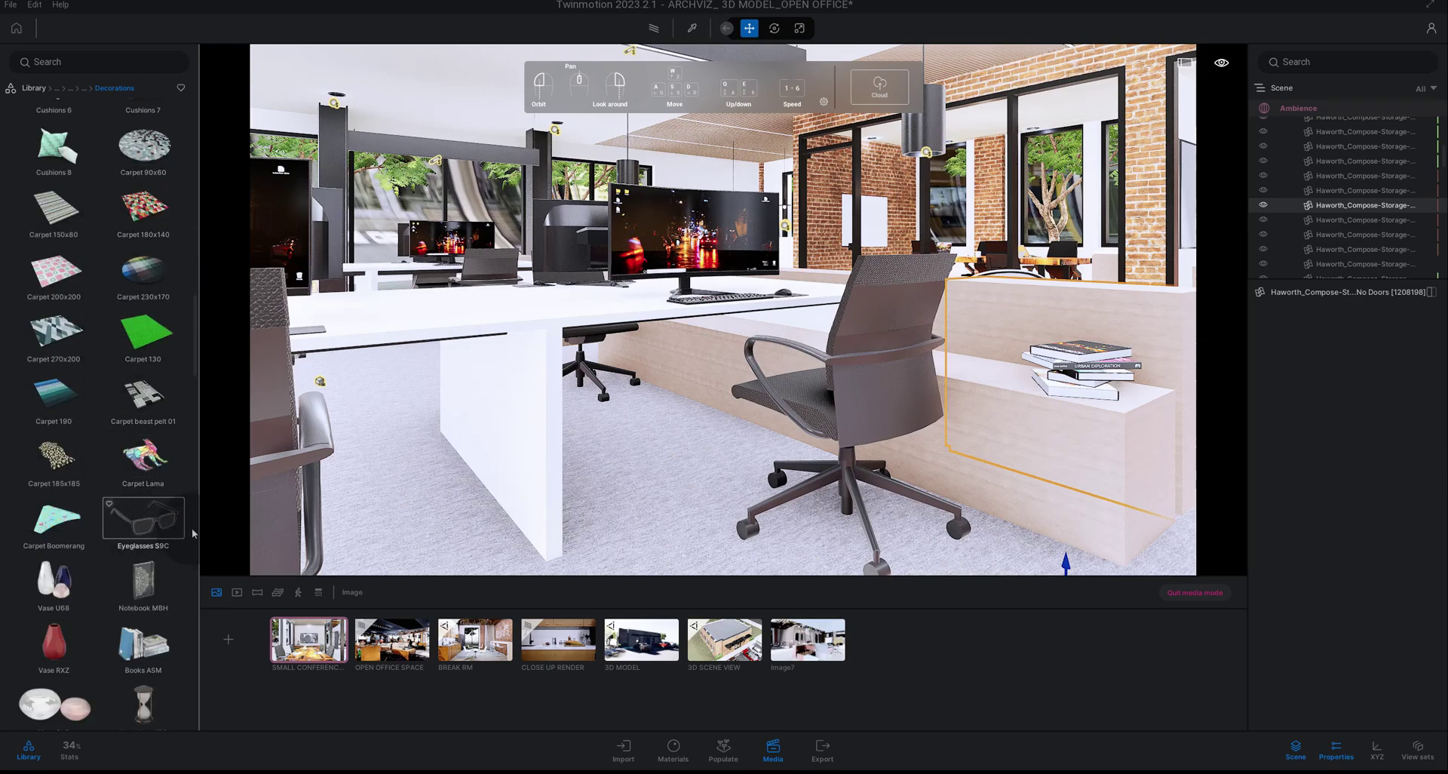
# Step: Place Eyeglasses S9C on the white desk beside the keyboard, rotated to -125°
pyautogui.moveTo(313, 463); pyautogui.dragTo(309, 453)
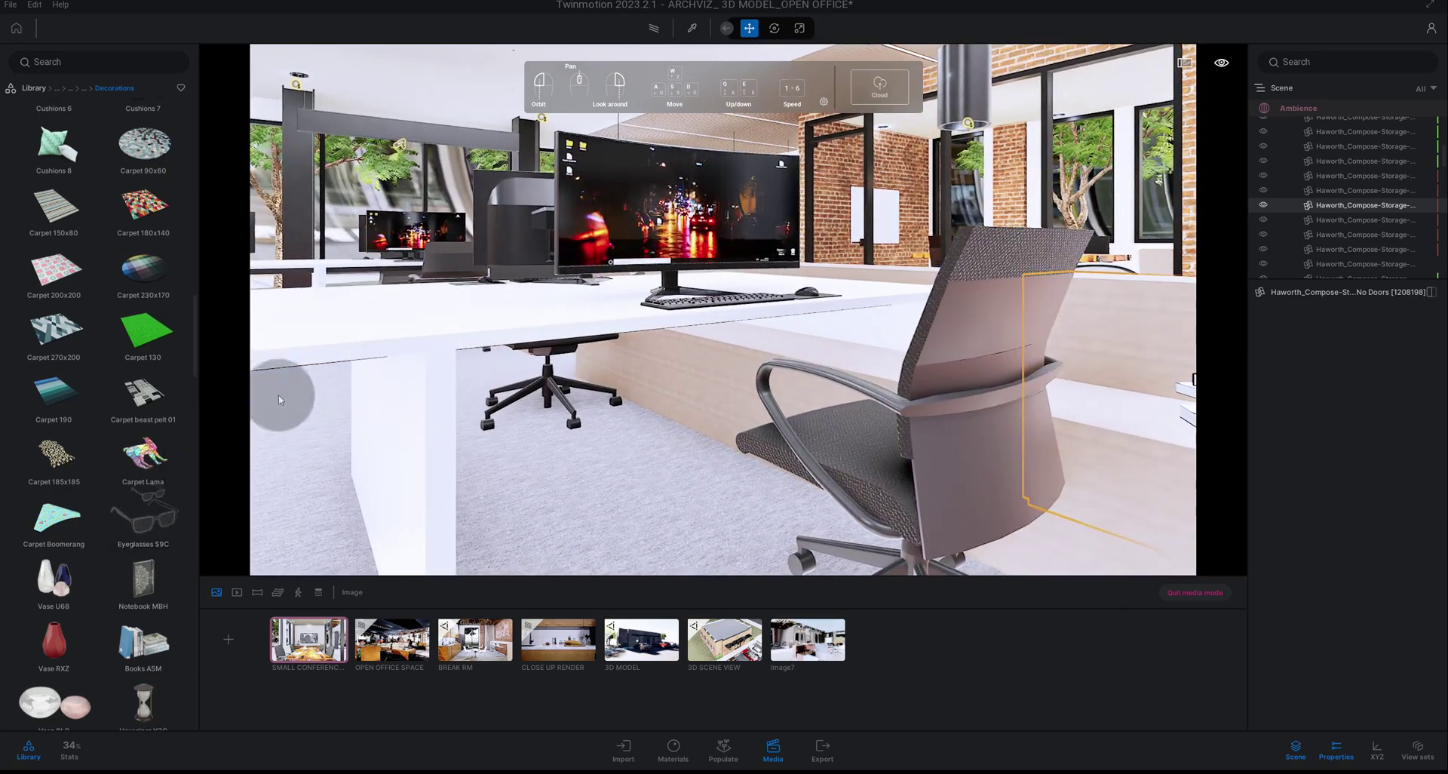
pyautogui.moveTo(299, 386); pyautogui.dragTo(535, 320)
pyautogui.scroll(-5, 555, 318)
pyautogui.moveTo(517, 291)
pyautogui.mouseDown()
pyautogui.moveTo(592, 254)
pyautogui.moveTo(502, 291)
pyautogui.moveTo(550, 284)
pyautogui.mouseUp()
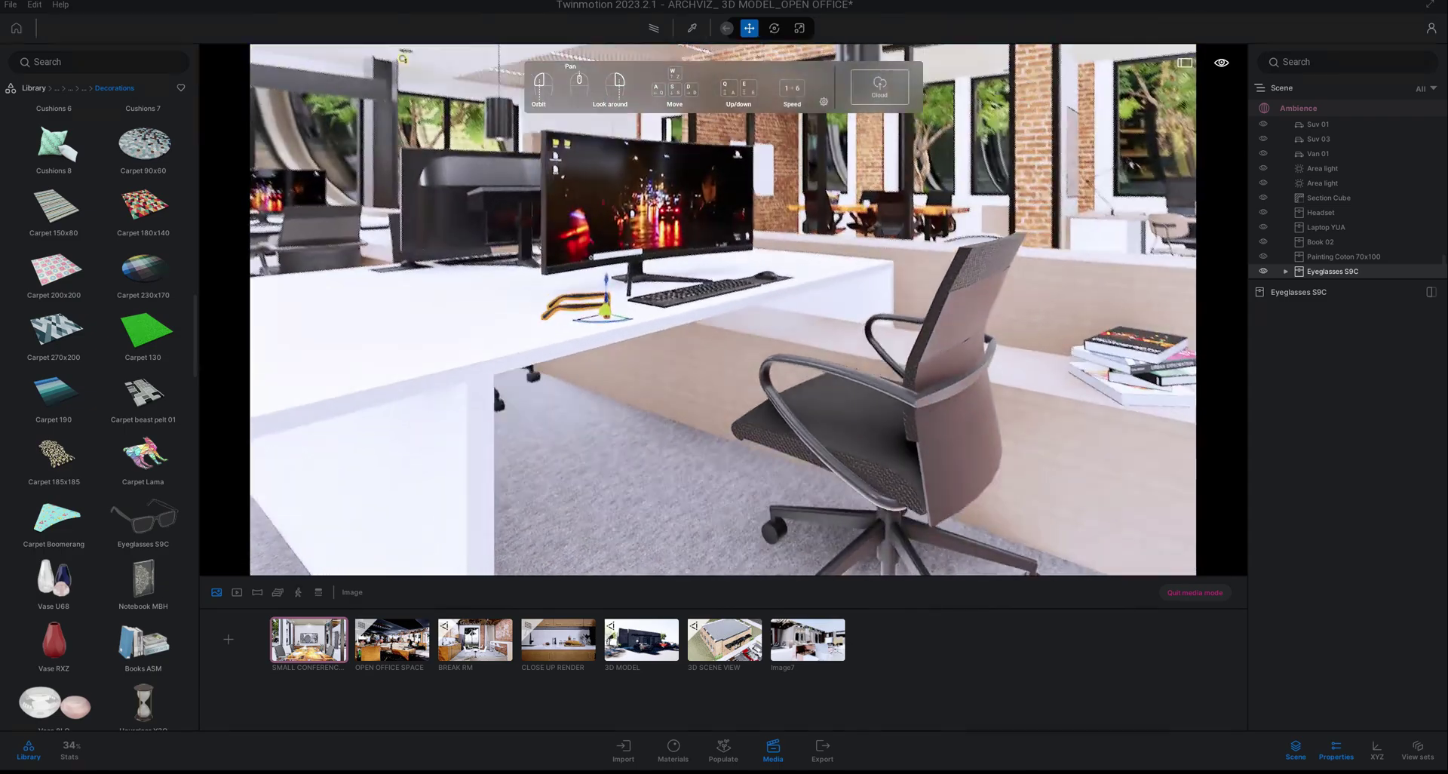
# Step: Pull the camera back and orbit around the desk toward the lounge
pyautogui.moveTo(589, 281); pyautogui.dragTo(462, 349)
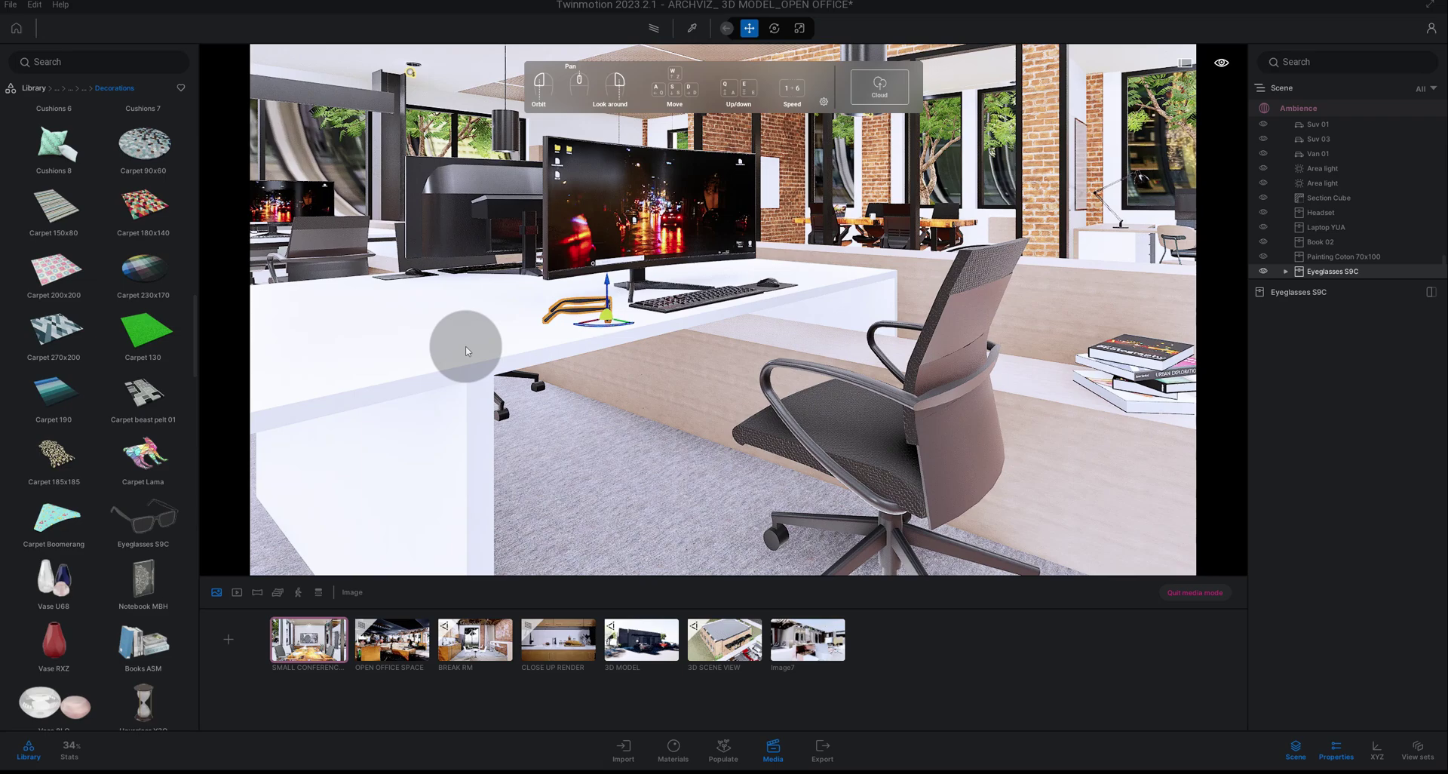
pyautogui.moveTo(594, 368)
pyautogui.mouseDown()
pyautogui.moveTo(501, 375)
pyautogui.moveTo(732, 364)
pyautogui.moveTo(925, 410)
pyautogui.mouseUp()
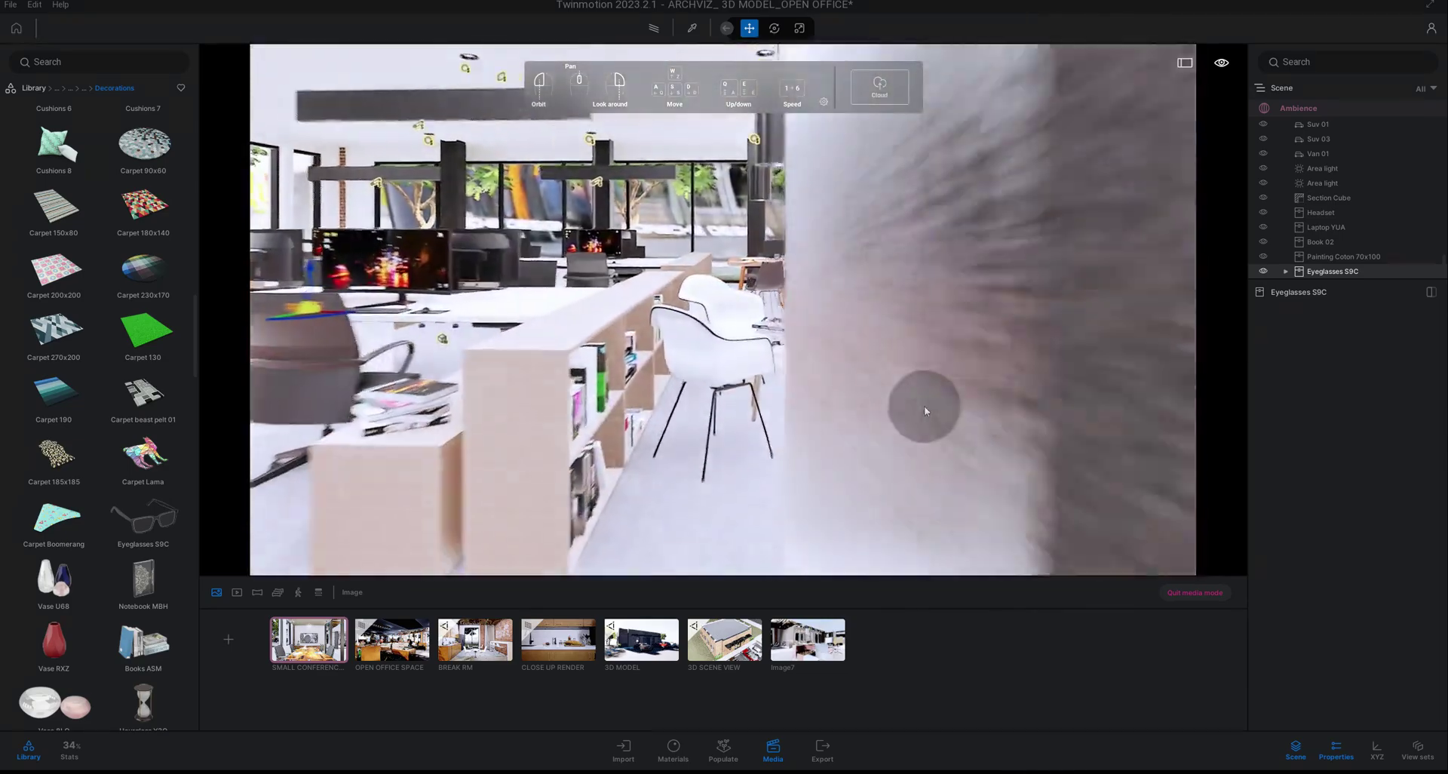
# Step: Lay a round multicoloured patterned carpet under the small white side table between the chairs
pyautogui.moveTo(925, 410)
pyautogui.mouseDown()
pyautogui.moveTo(947, 434)
pyautogui.moveTo(1021, 428)
pyautogui.mouseUp()
pyautogui.click(985, 444)
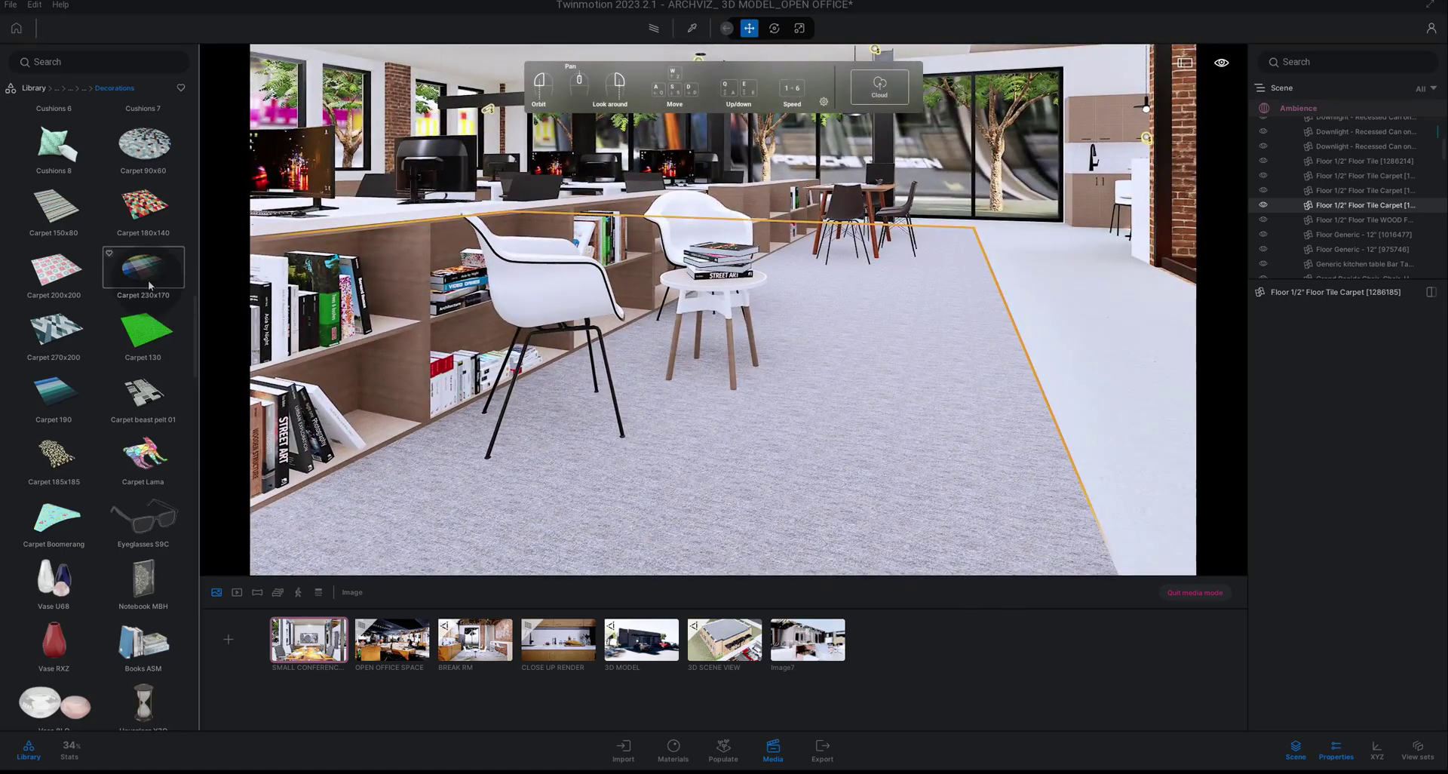
pyautogui.moveTo(154, 154)
pyautogui.mouseDown()
pyautogui.moveTo(698, 377)
pyautogui.moveTo(913, 371)
pyautogui.mouseUp()
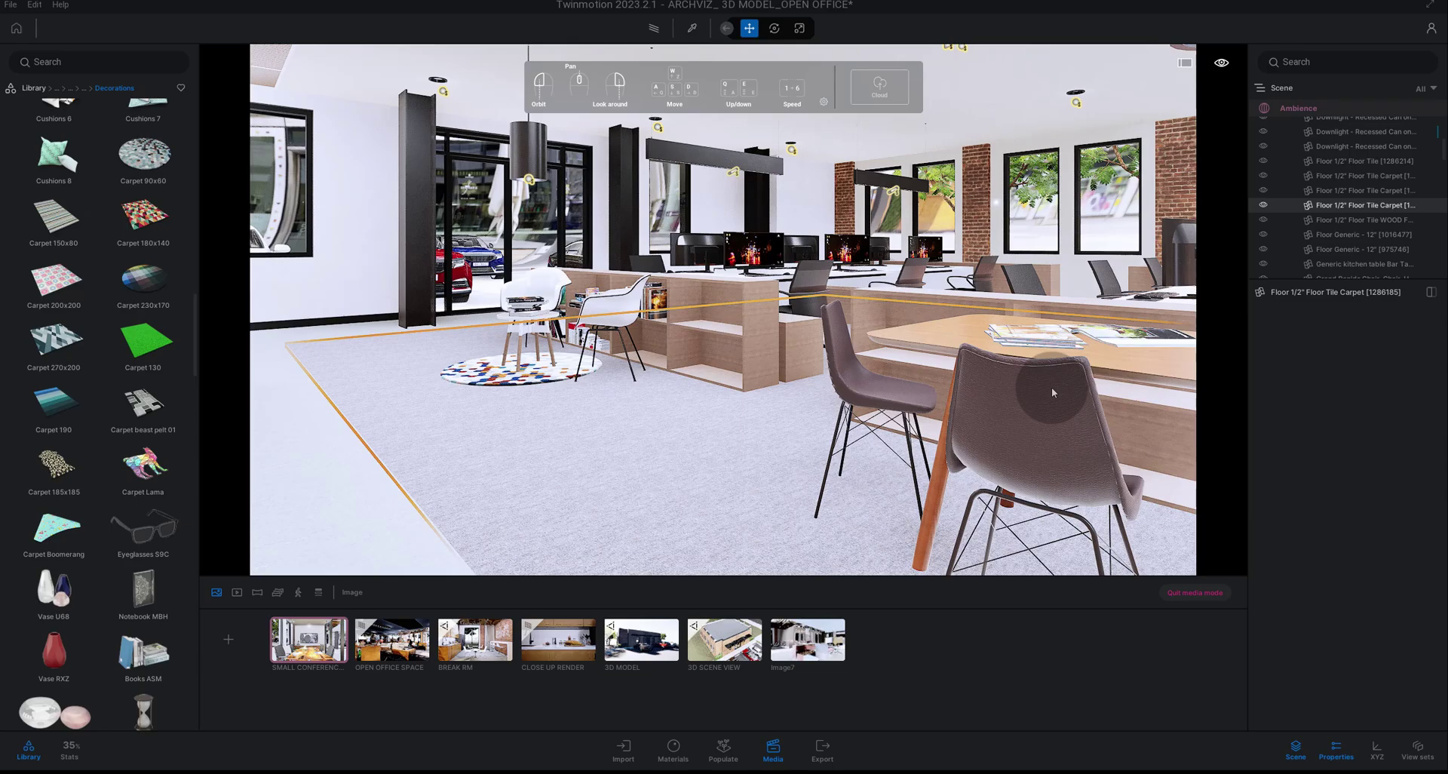
pyautogui.moveTo(1052, 392)
pyautogui.mouseDown()
pyautogui.moveTo(703, 387)
pyautogui.moveTo(621, 407)
pyautogui.mouseUp()
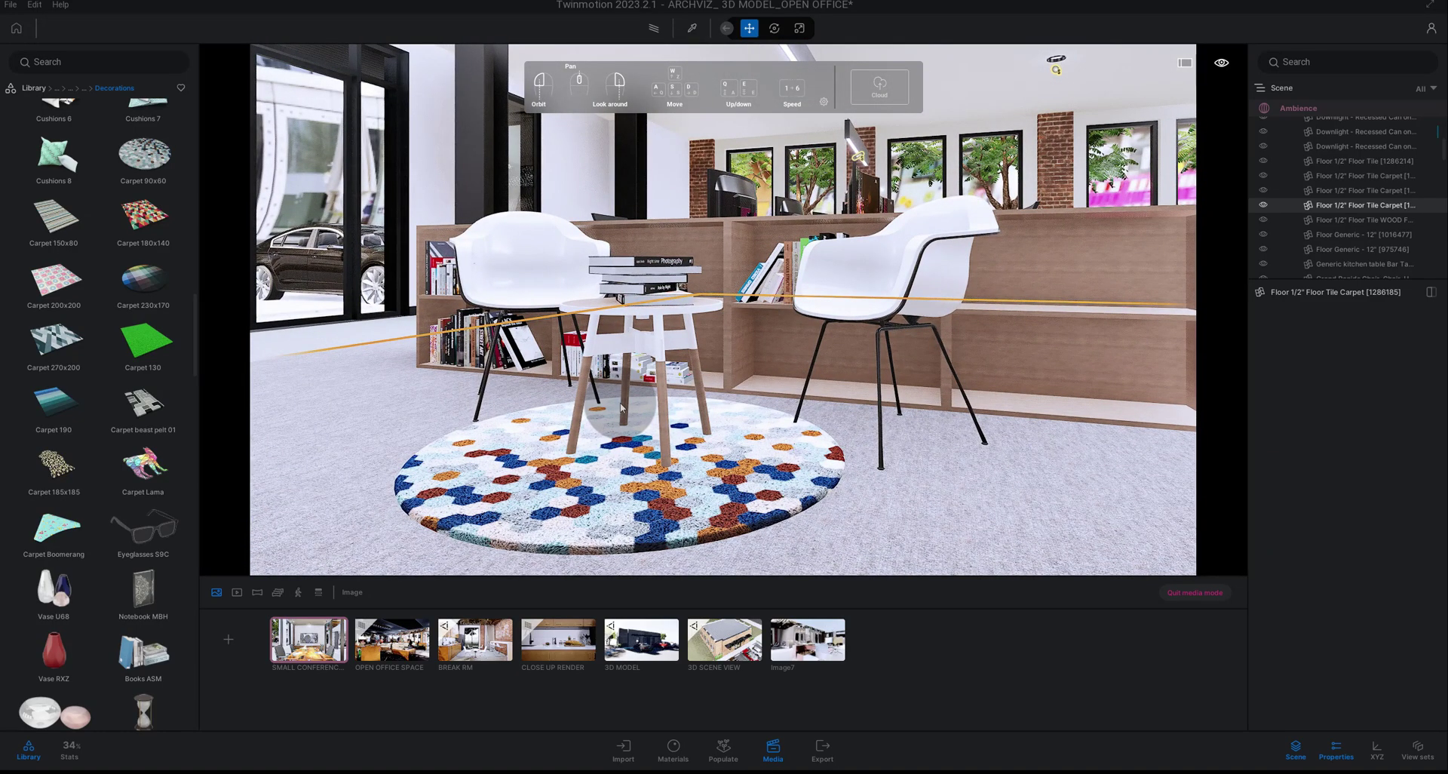
pyautogui.moveTo(620, 408)
pyautogui.mouseDown()
pyautogui.moveTo(819, 408)
pyautogui.moveTo(816, 378)
pyautogui.mouseUp()
# Step: Slide Book 05 along the red axis into the bookshelf's right-hand compartment
pyautogui.click(647, 330)
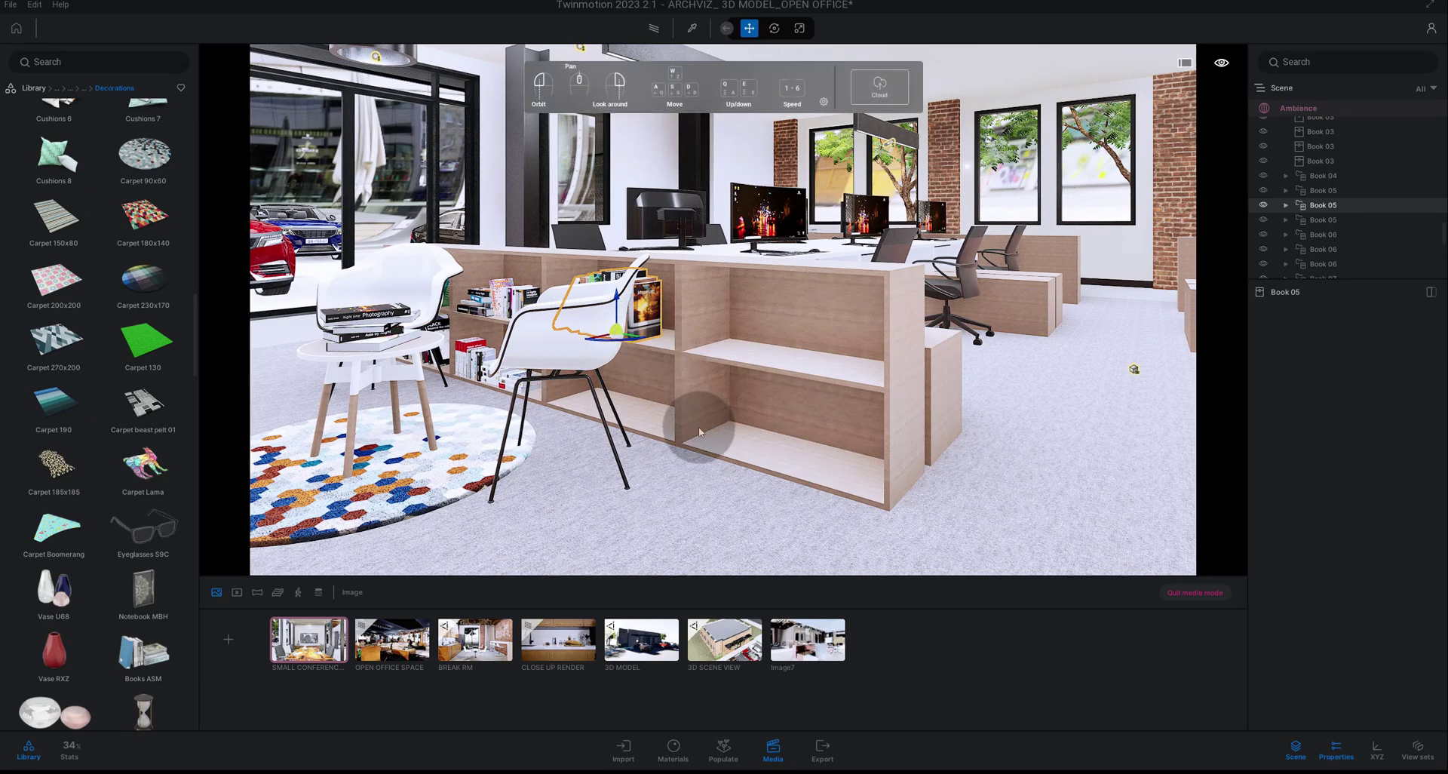
pyautogui.click(636, 342)
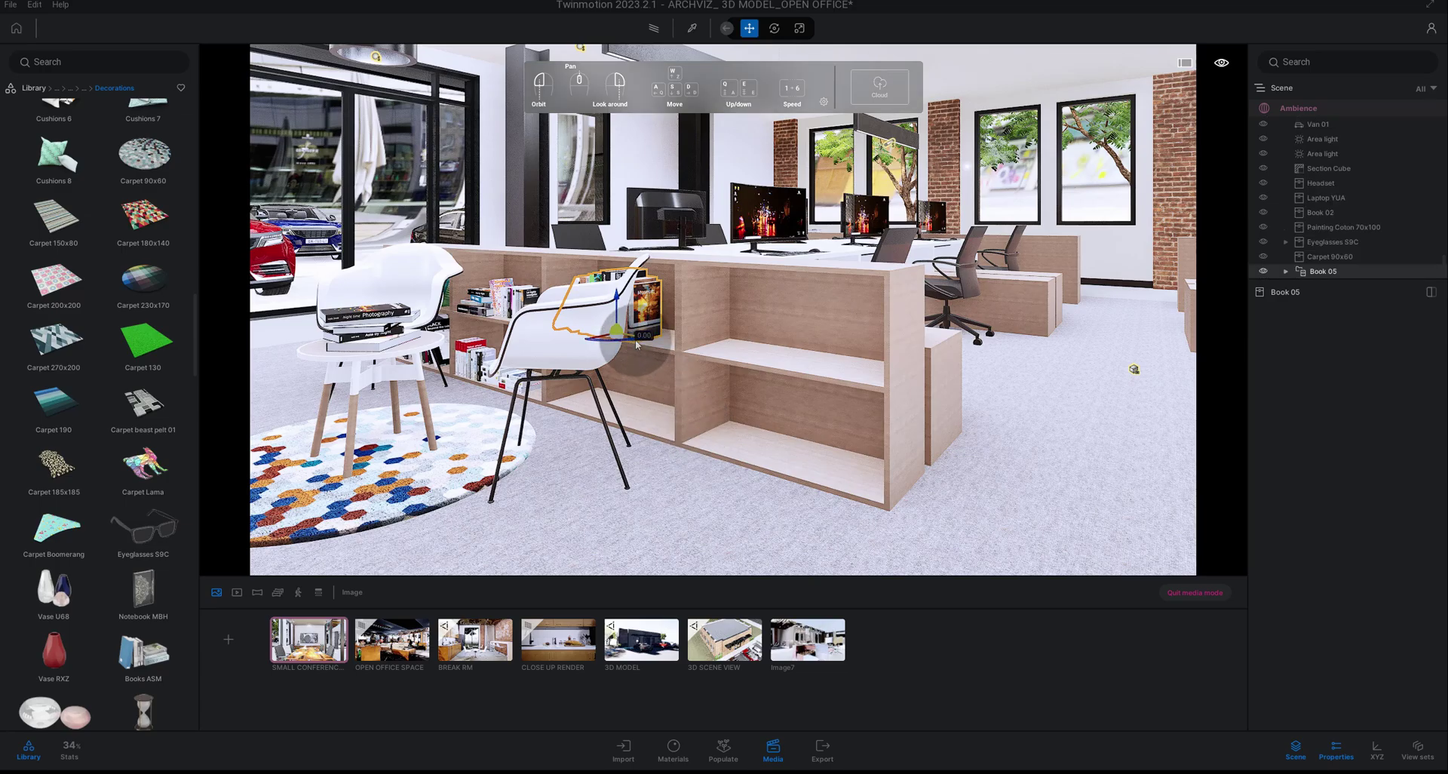
pyautogui.moveTo(637, 343); pyautogui.dragTo(806, 393)
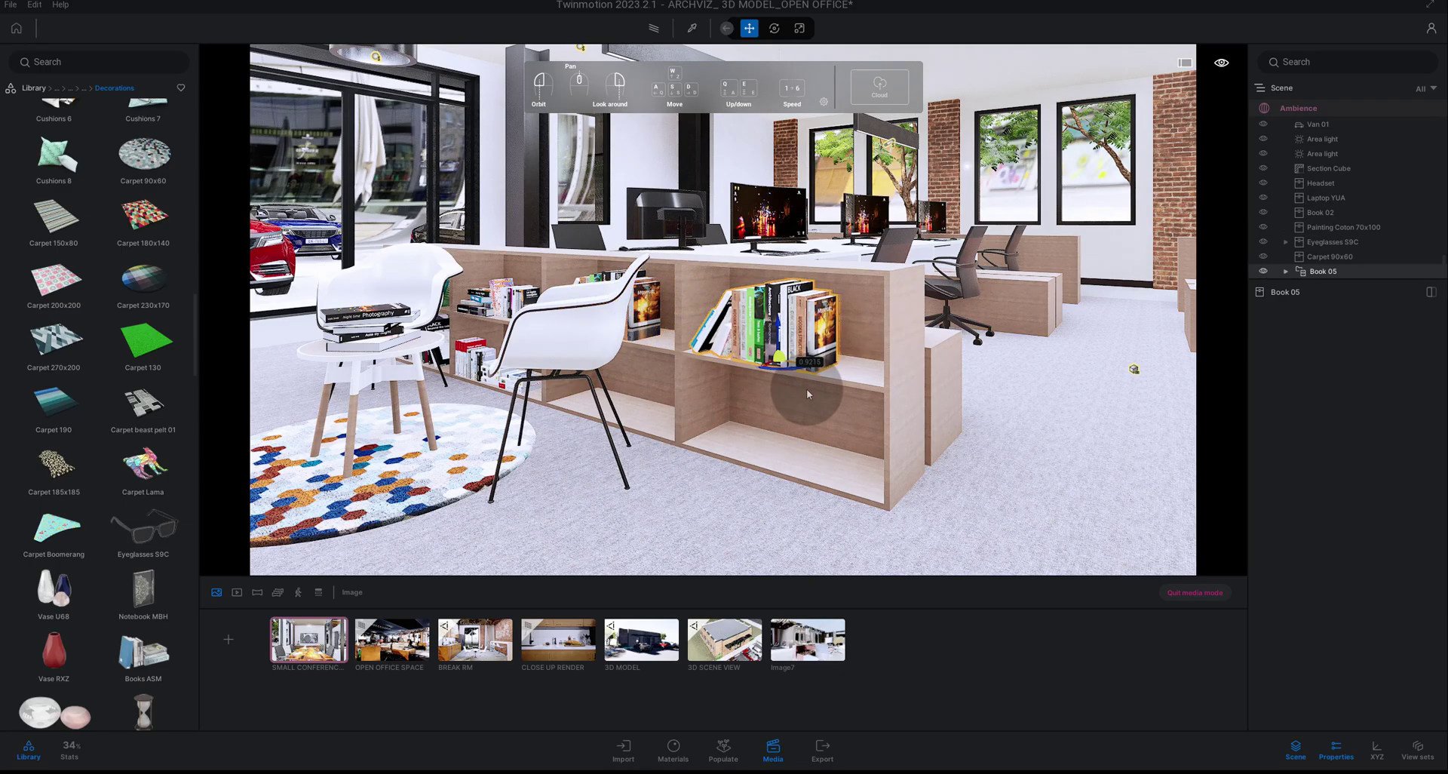
pyautogui.moveTo(805, 391)
pyautogui.mouseDown()
pyautogui.moveTo(739, 392)
pyautogui.moveTo(805, 392)
pyautogui.mouseUp()
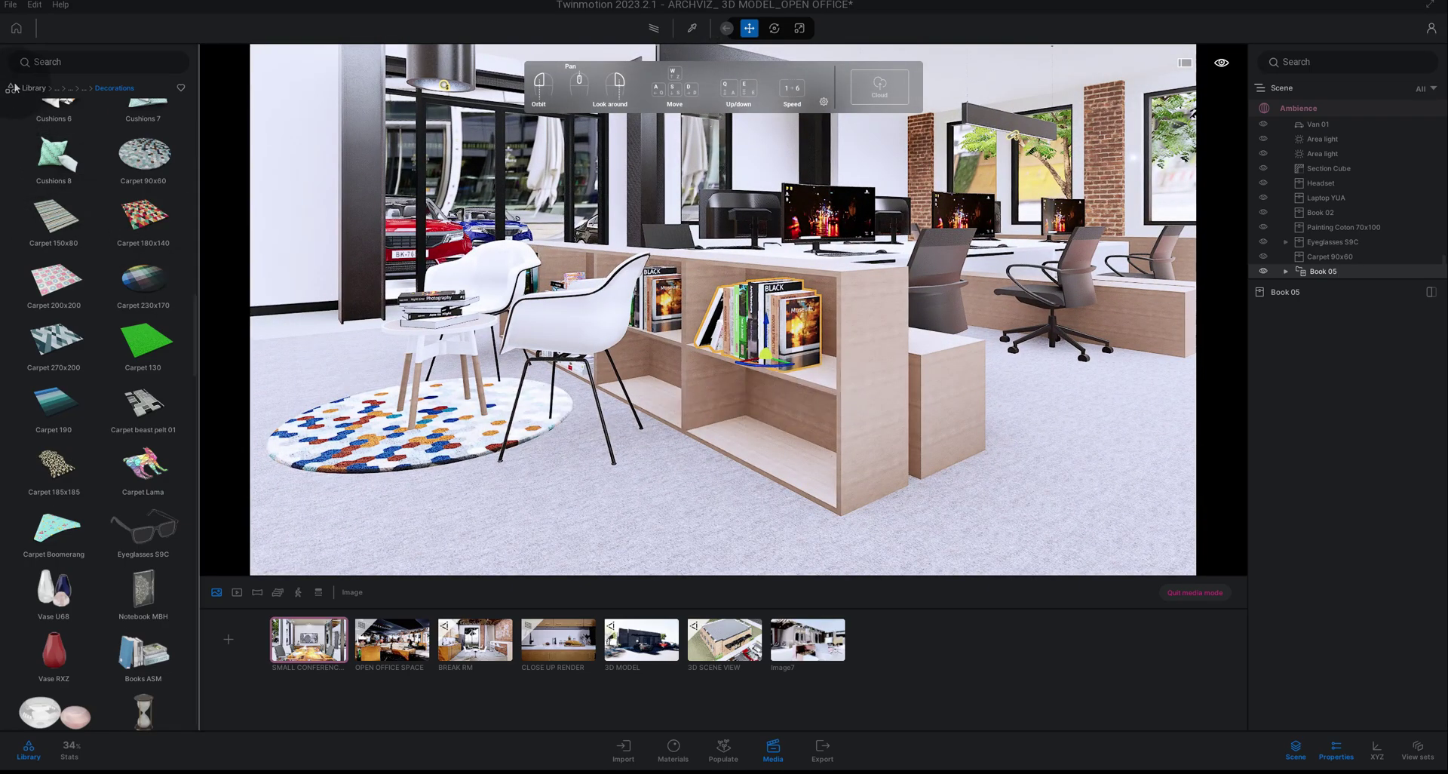
# Step: Delete the meeting room's glass door and return the Library to top-level categories
pyautogui.moveTo(528, 378)
pyautogui.mouseDown()
pyautogui.moveTo(462, 371)
pyautogui.moveTo(502, 374)
pyautogui.moveTo(345, 423)
pyautogui.moveTo(301, 414)
pyautogui.mouseUp()
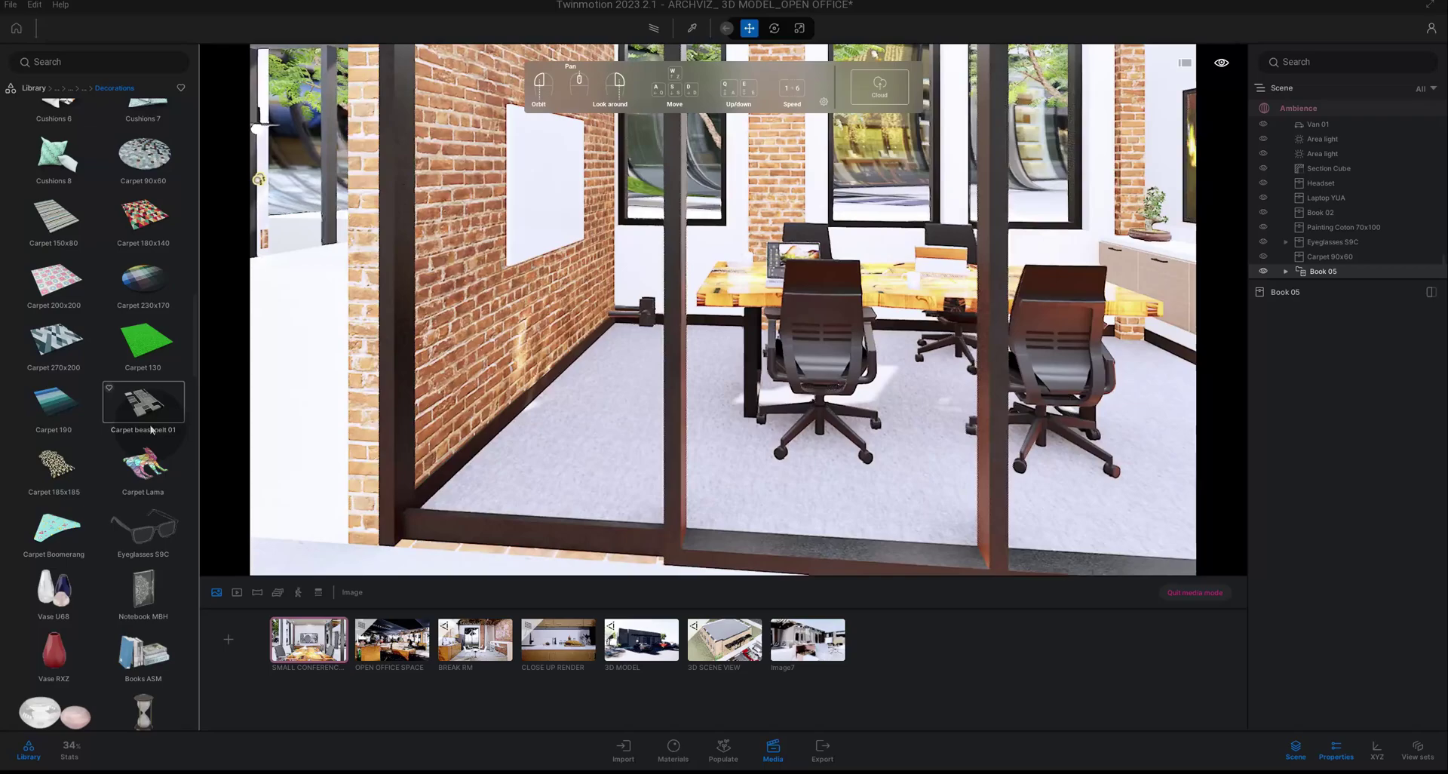
pyautogui.moveTo(330, 458)
pyautogui.mouseDown()
pyautogui.moveTo(371, 470)
pyautogui.moveTo(586, 381)
pyautogui.mouseUp()
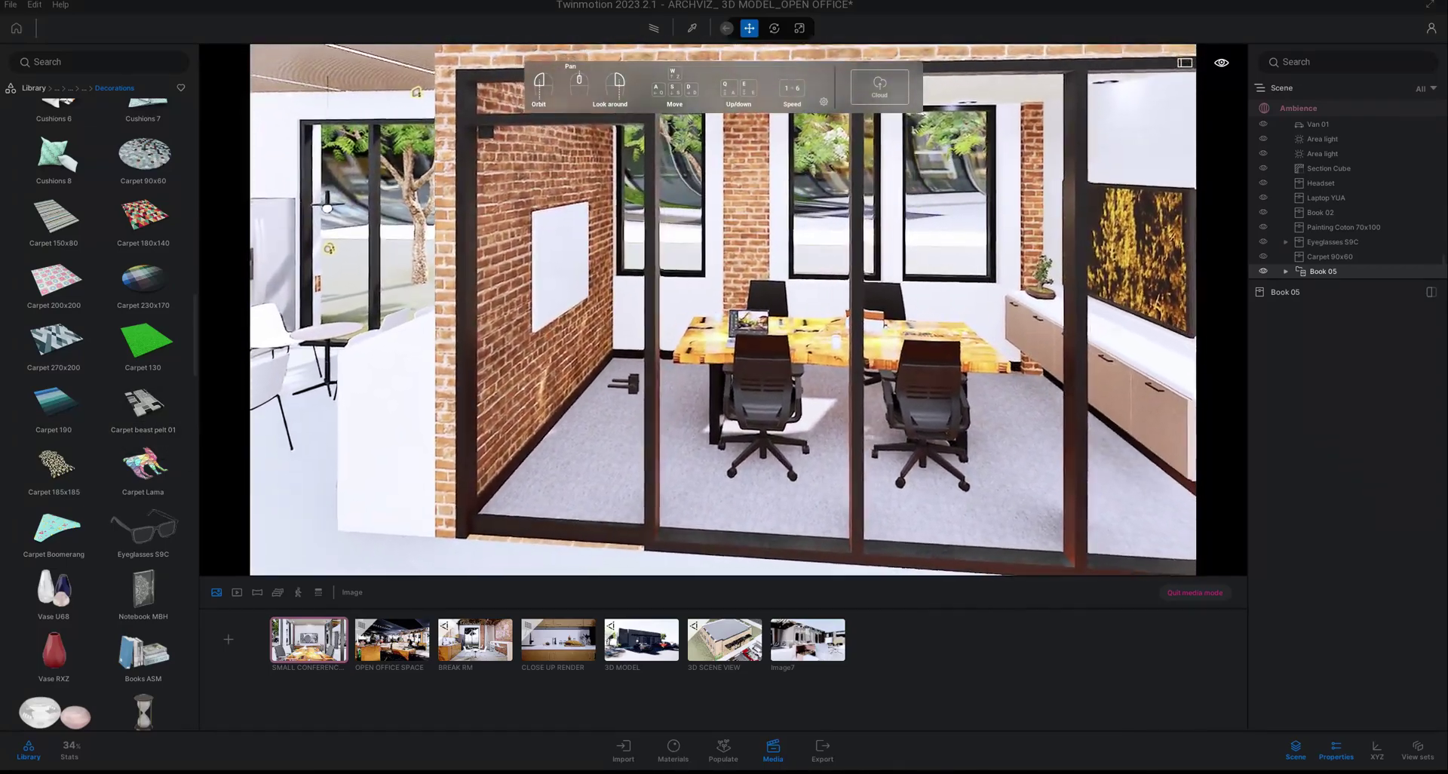
pyautogui.click(609, 426)
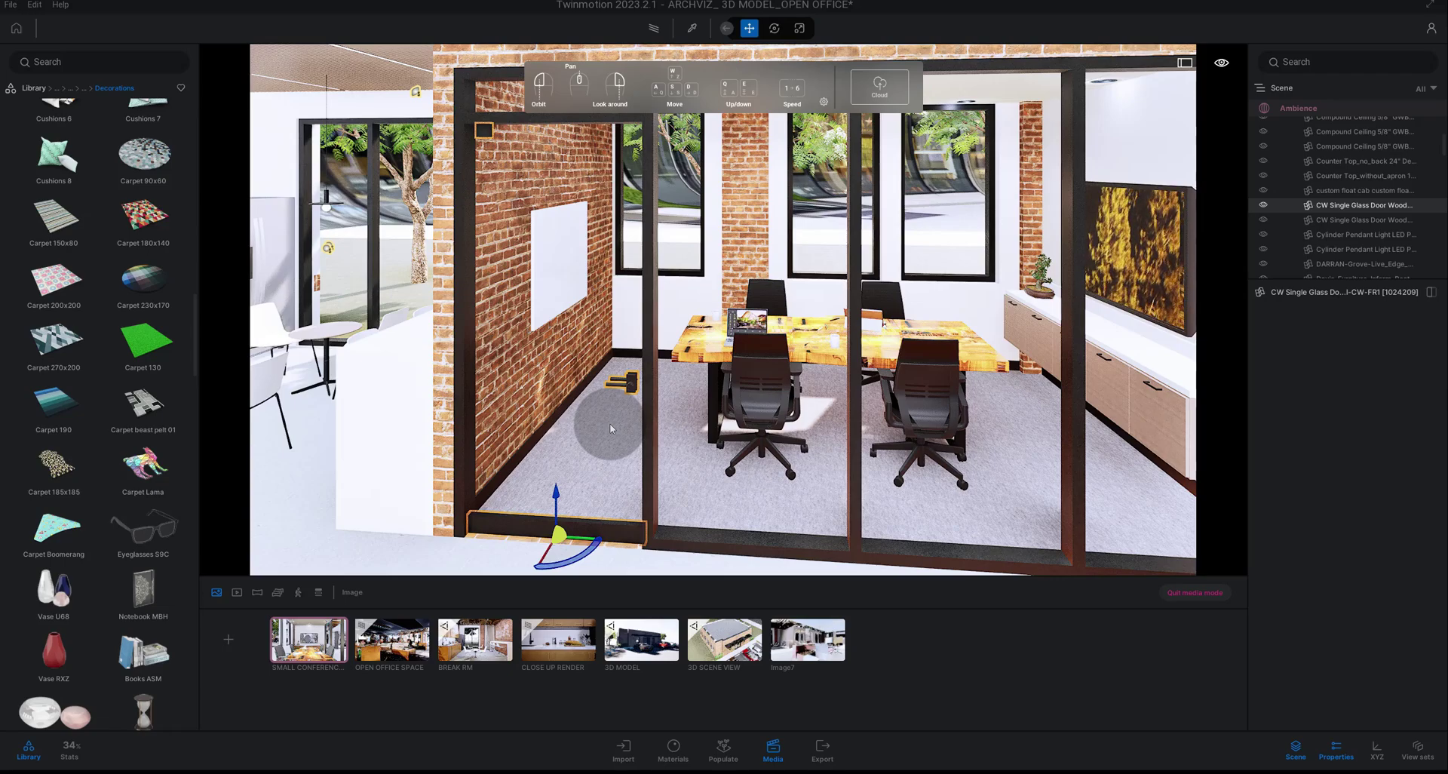
pyautogui.press('Delete')
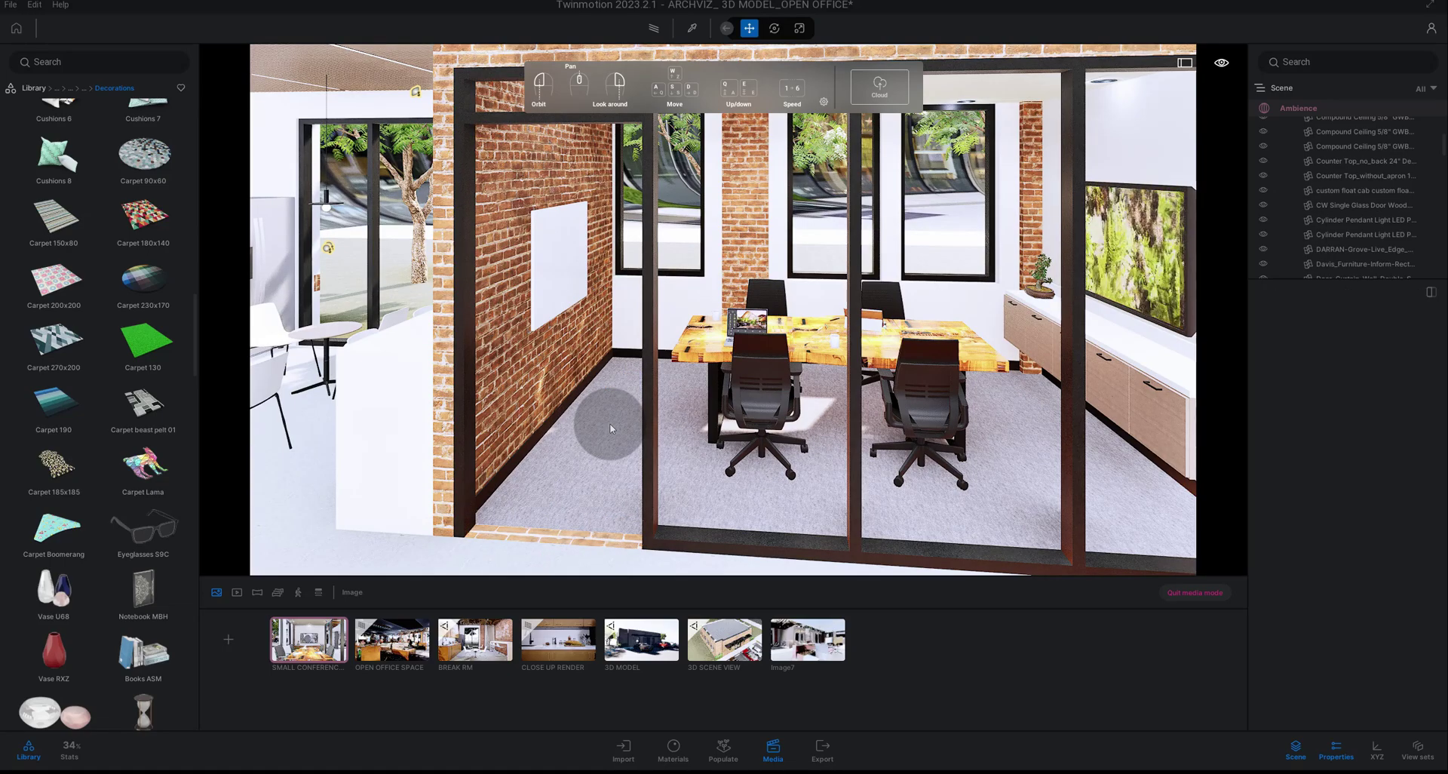
pyautogui.click(31, 91)
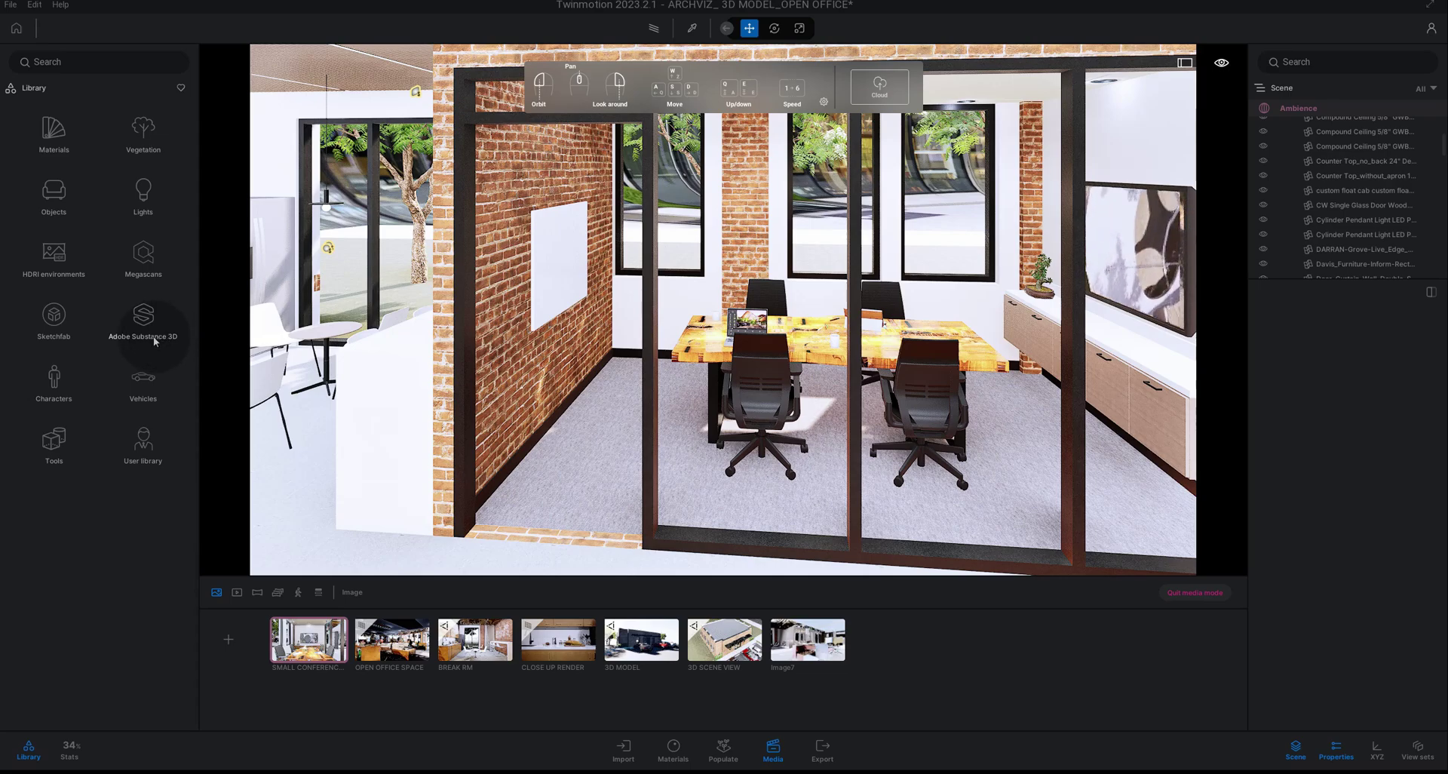
# Step: Drag Simple Rotating 02 from Objects > Doors > Rotating doors into the empty doorway
pyautogui.click(61, 209)
pyautogui.click(142, 318)
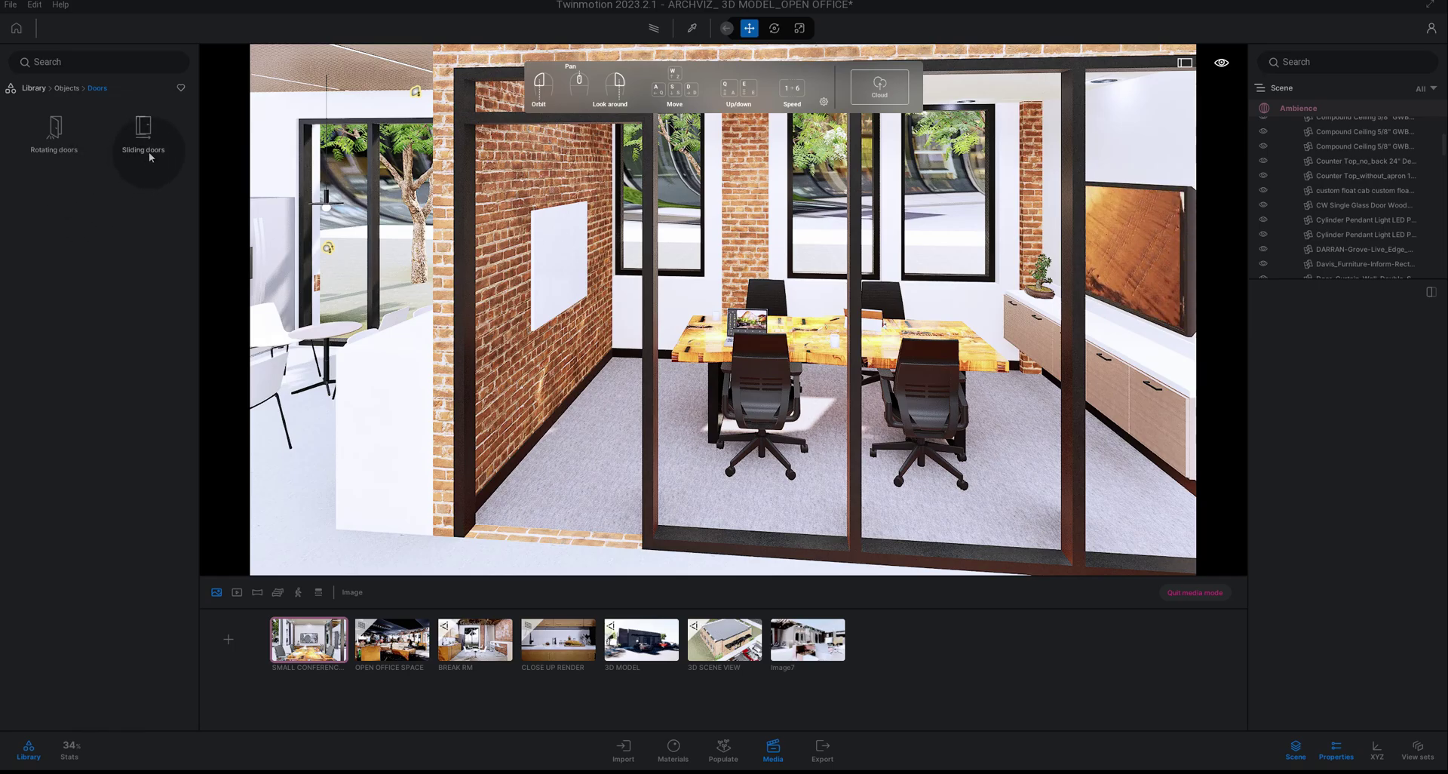
pyautogui.click(60, 142)
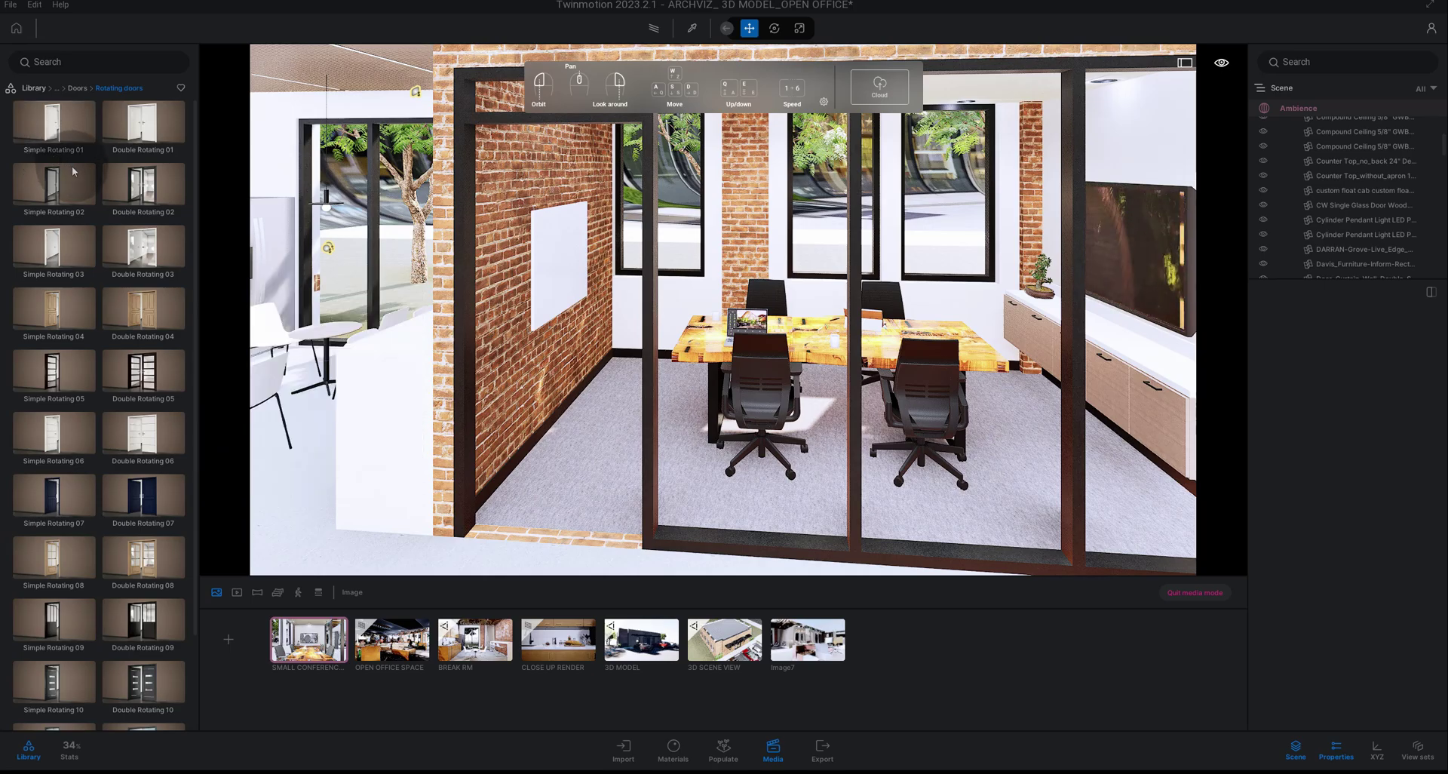
pyautogui.moveTo(142, 188)
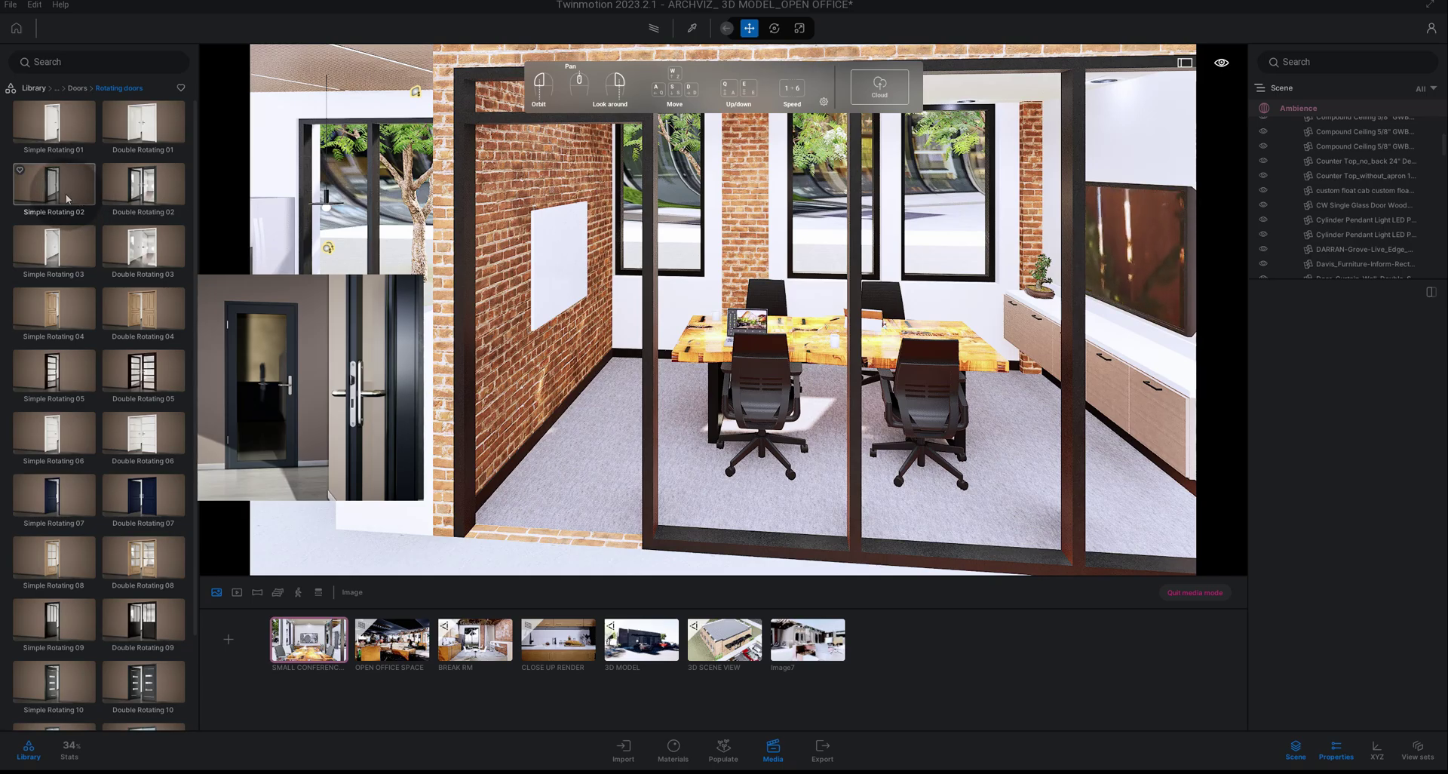
pyautogui.moveTo(62, 192)
pyautogui.mouseDown()
pyautogui.moveTo(533, 445)
pyautogui.moveTo(579, 527)
pyautogui.mouseUp()
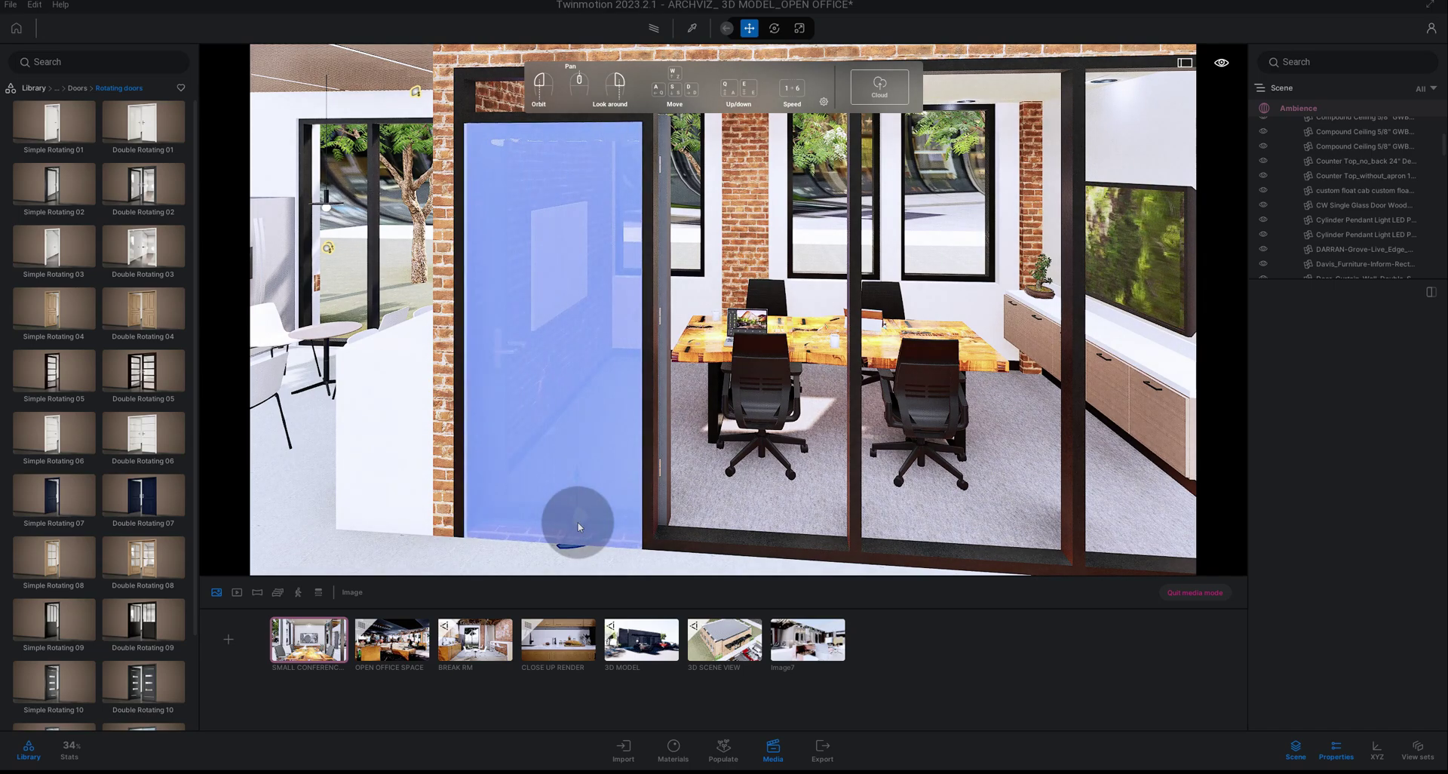
# Step: Drop the Simple Rotating 02 door into the doorway and inspect it from inside the room
pyautogui.moveTo(579, 527); pyautogui.dragTo(579, 527)
pyautogui.moveTo(659, 438); pyautogui.dragTo(567, 467)
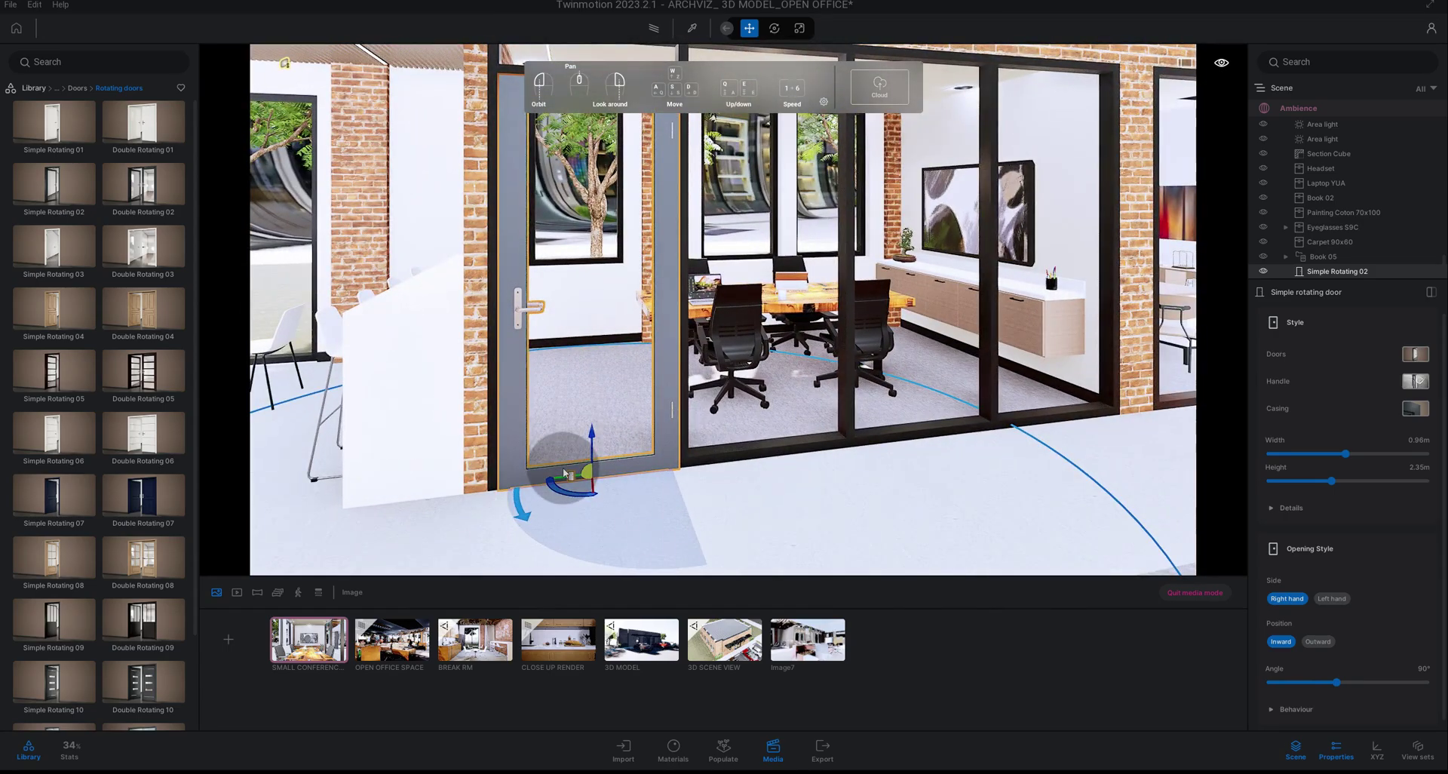
pyautogui.scroll(3, 535, 496)
pyautogui.scroll(3, 535, 496)
pyautogui.scroll(3, 535, 497)
pyautogui.scroll(3, 535, 496)
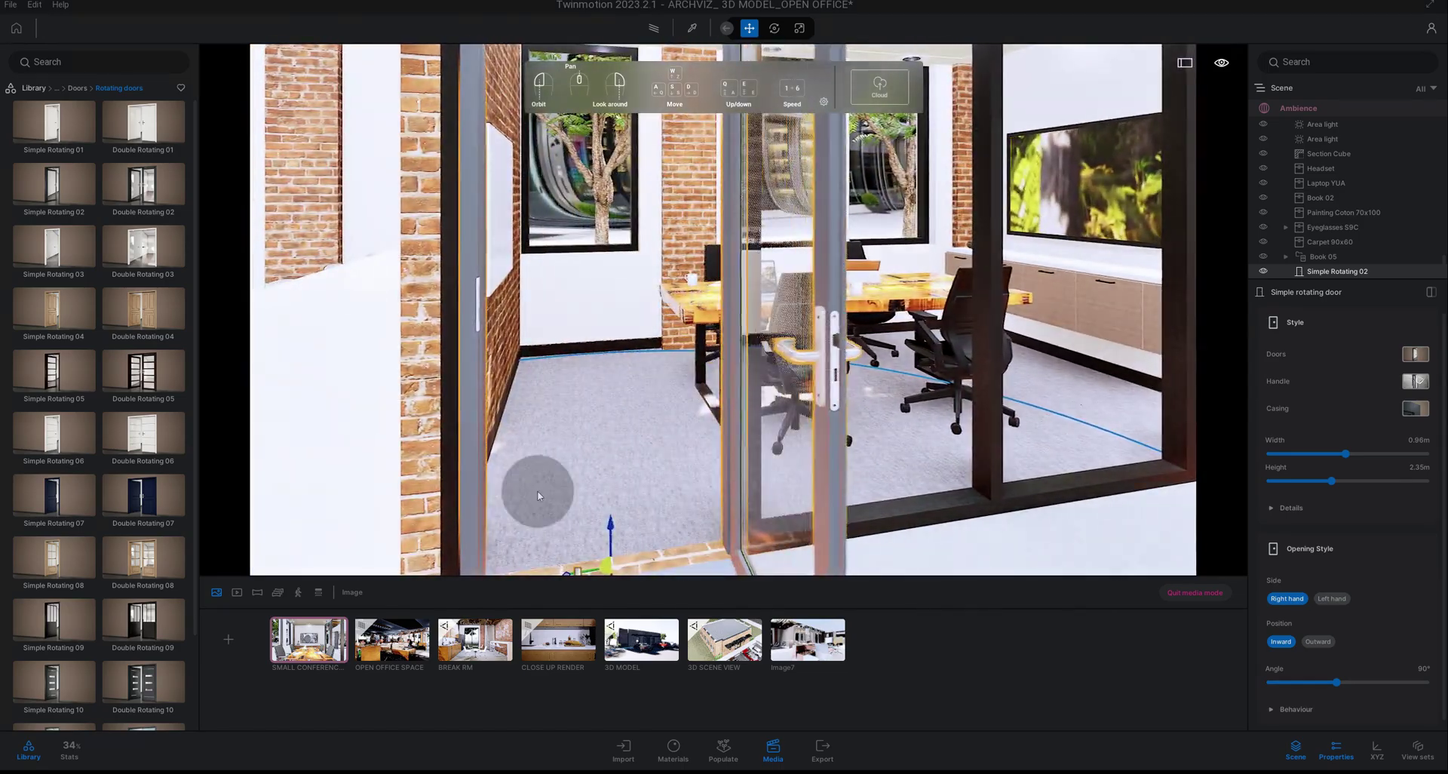
pyautogui.scroll(-2, 537, 490)
pyautogui.scroll(-2, 537, 490)
pyautogui.scroll(-2, 536, 490)
pyautogui.scroll(-2, 536, 490)
pyautogui.moveTo(537, 490)
pyautogui.mouseDown()
pyautogui.moveTo(443, 472)
pyautogui.moveTo(331, 539)
pyautogui.mouseUp()
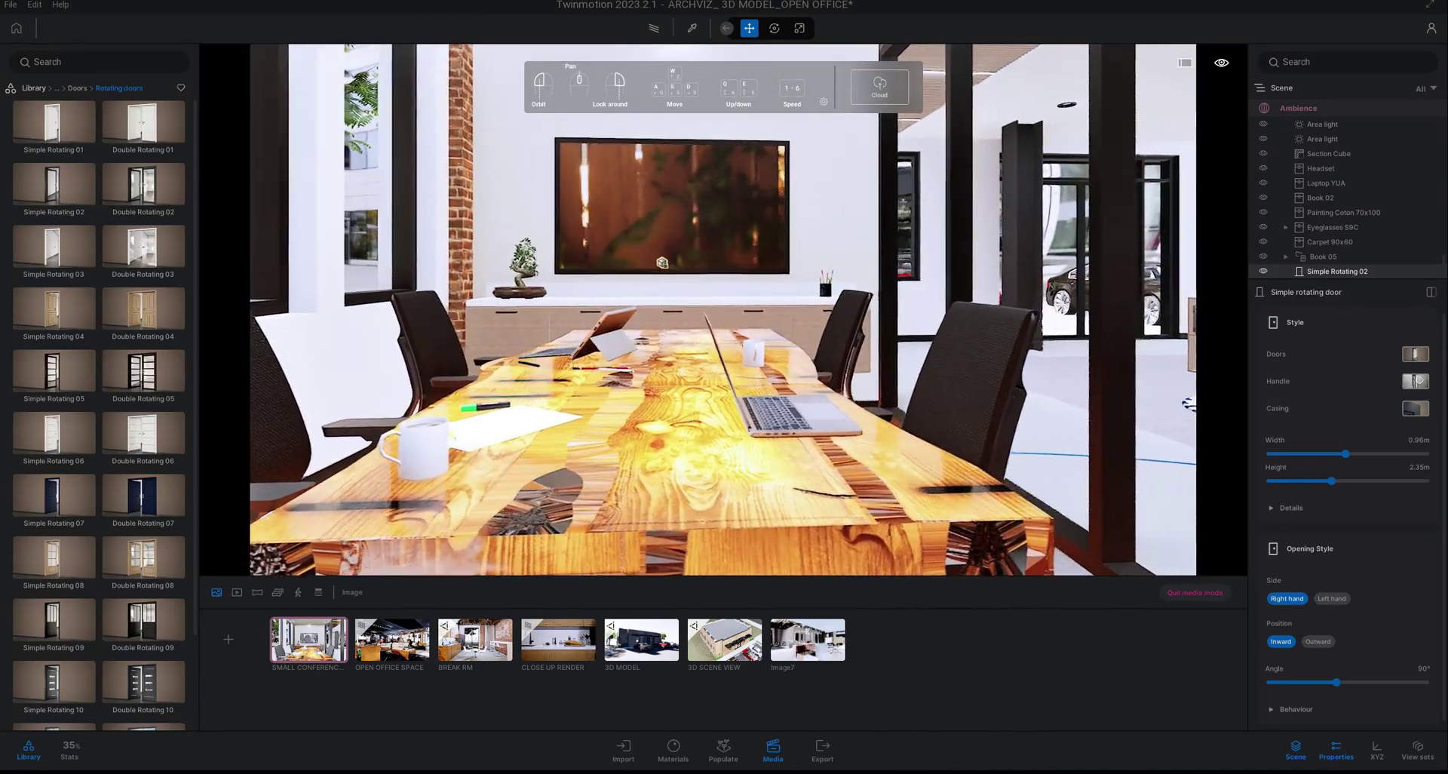
pyautogui.moveTo(452, 469)
pyautogui.mouseDown()
pyautogui.moveTo(423, 483)
pyautogui.moveTo(458, 470)
pyautogui.mouseUp()
pyautogui.press('w')
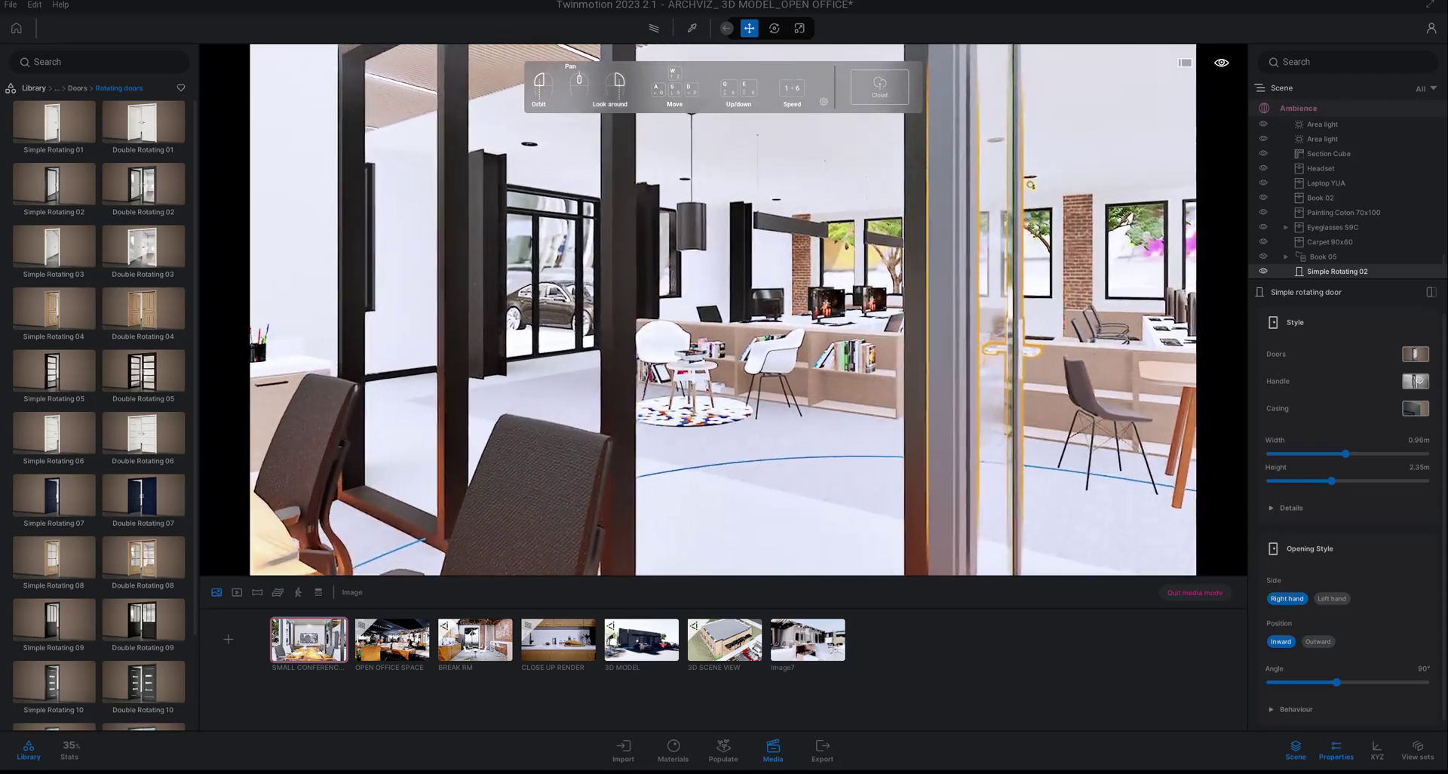
pyautogui.moveTo(457, 470); pyautogui.dragTo(523, 479)
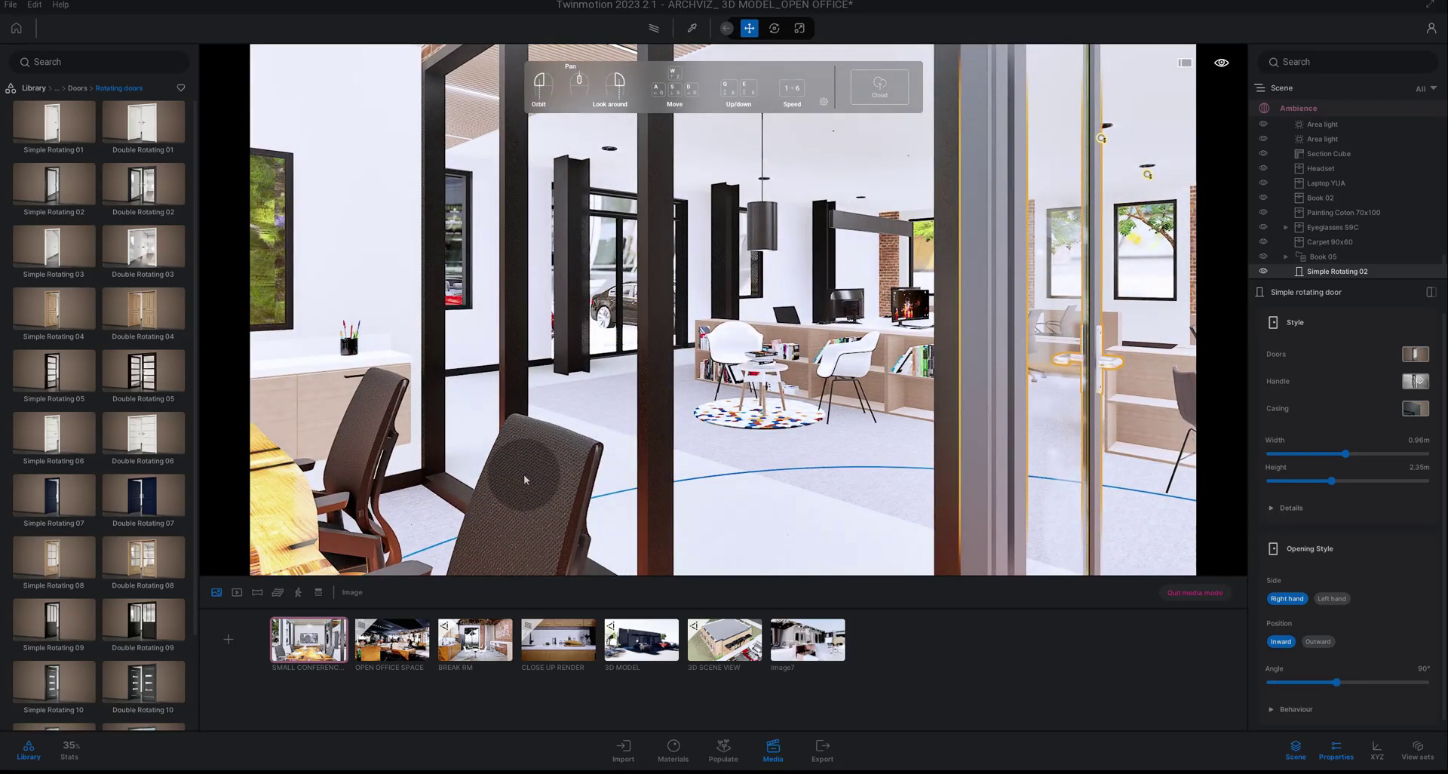
pyautogui.moveTo(523, 473); pyautogui.dragTo(505, 476)
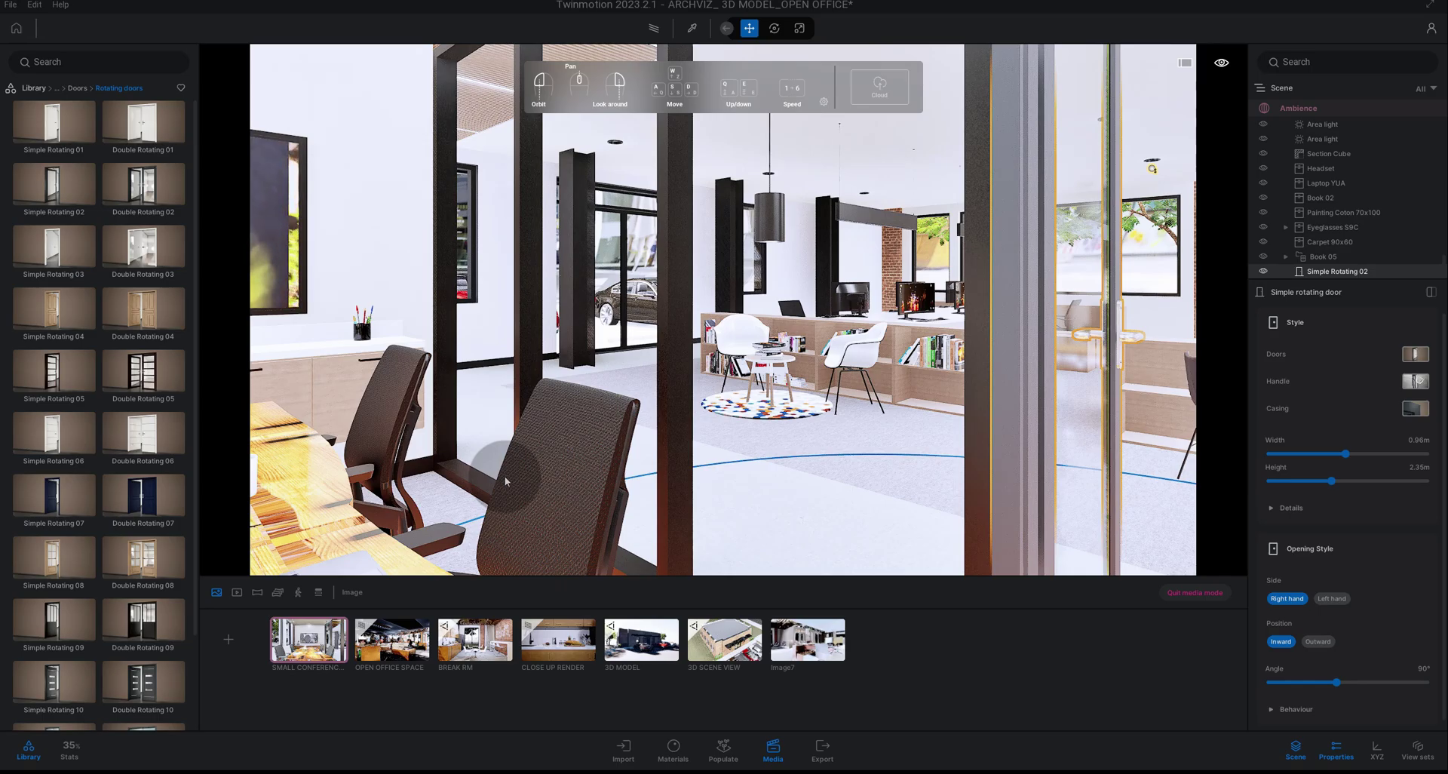
pyautogui.moveTo(505, 477)
pyautogui.mouseDown()
pyautogui.moveTo(461, 466)
pyautogui.moveTo(487, 469)
pyautogui.mouseUp()
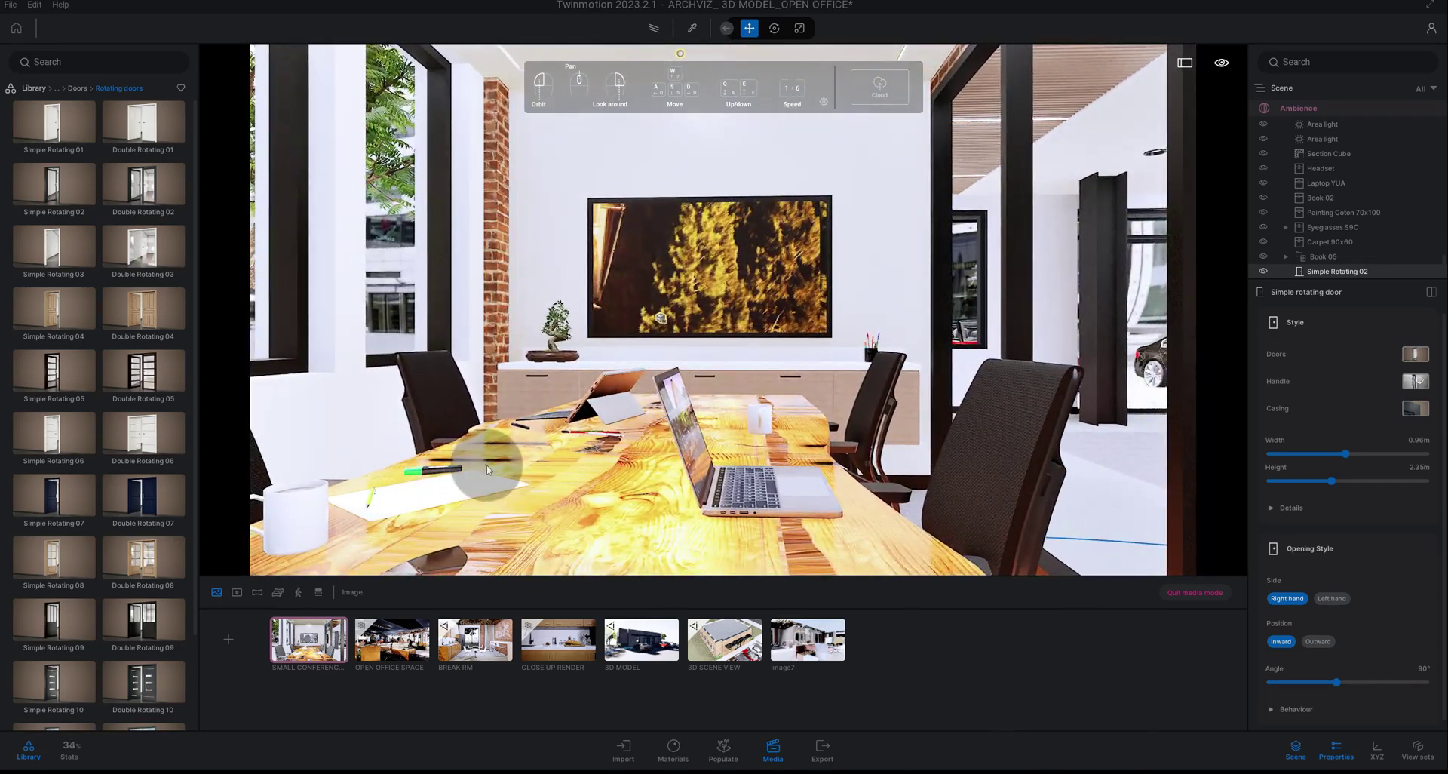
pyautogui.moveTo(487, 469); pyautogui.dragTo(487, 488)
pyautogui.click(475, 484)
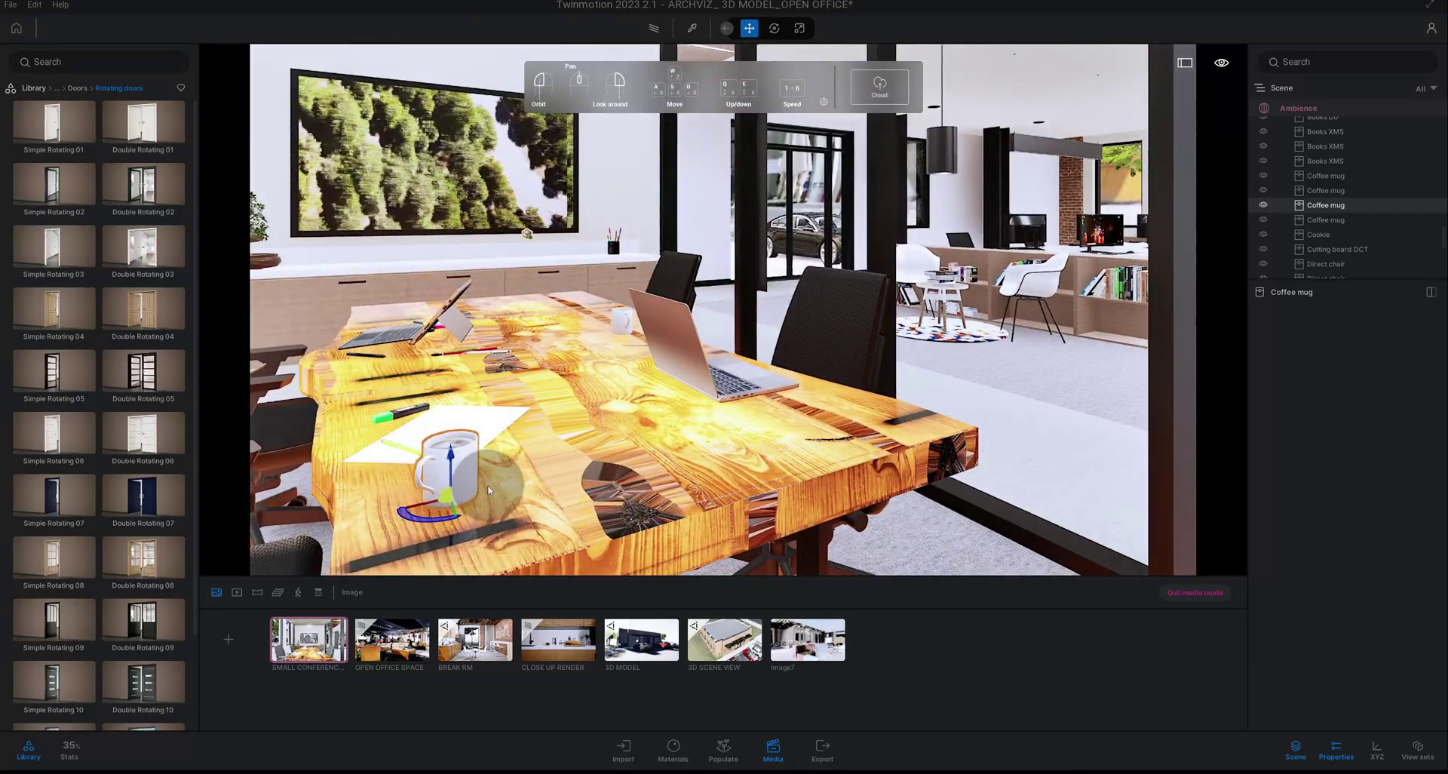
pyautogui.moveTo(488, 486)
pyautogui.mouseDown()
pyautogui.moveTo(527, 482)
pyautogui.moveTo(452, 483)
pyautogui.mouseUp()
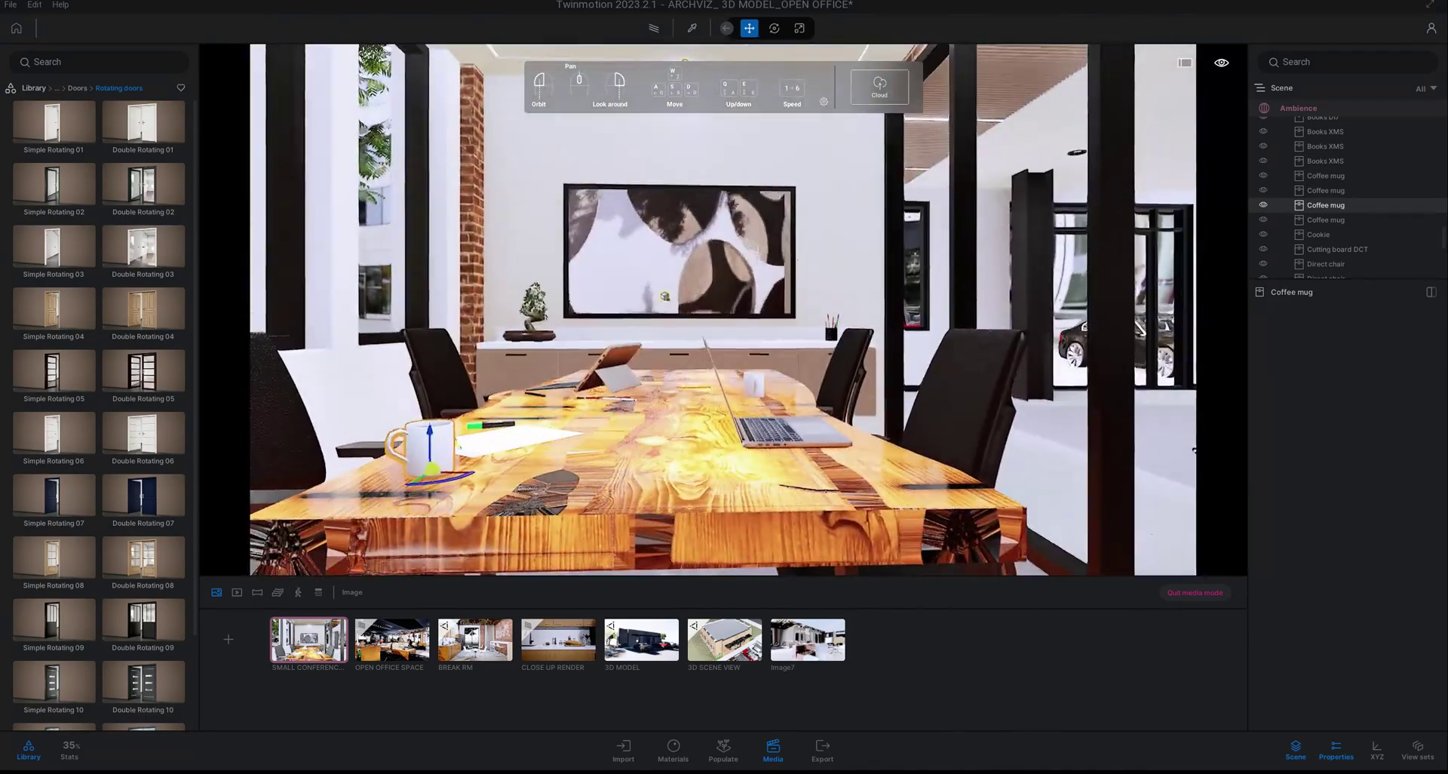
pyautogui.moveTo(582, 431); pyautogui.dragTo(619, 438)
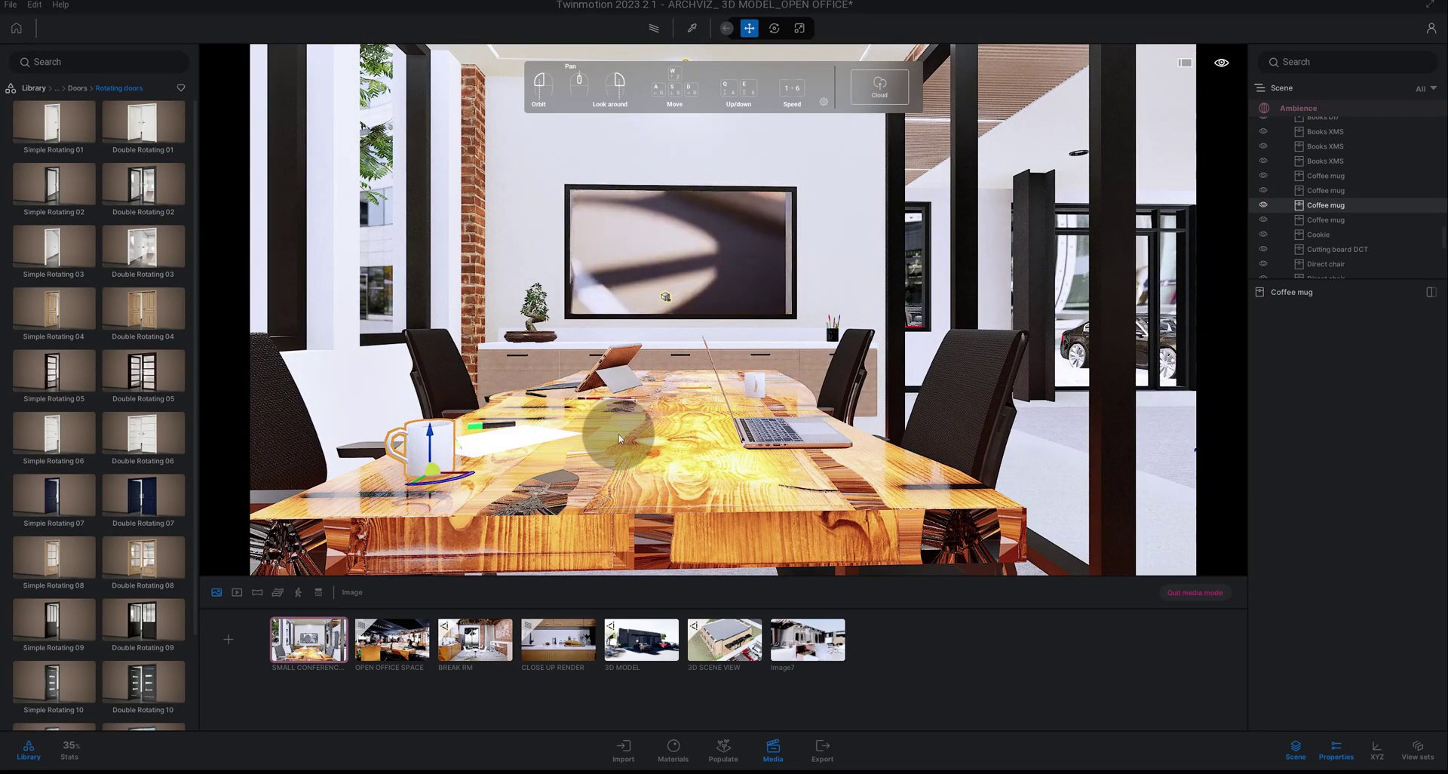